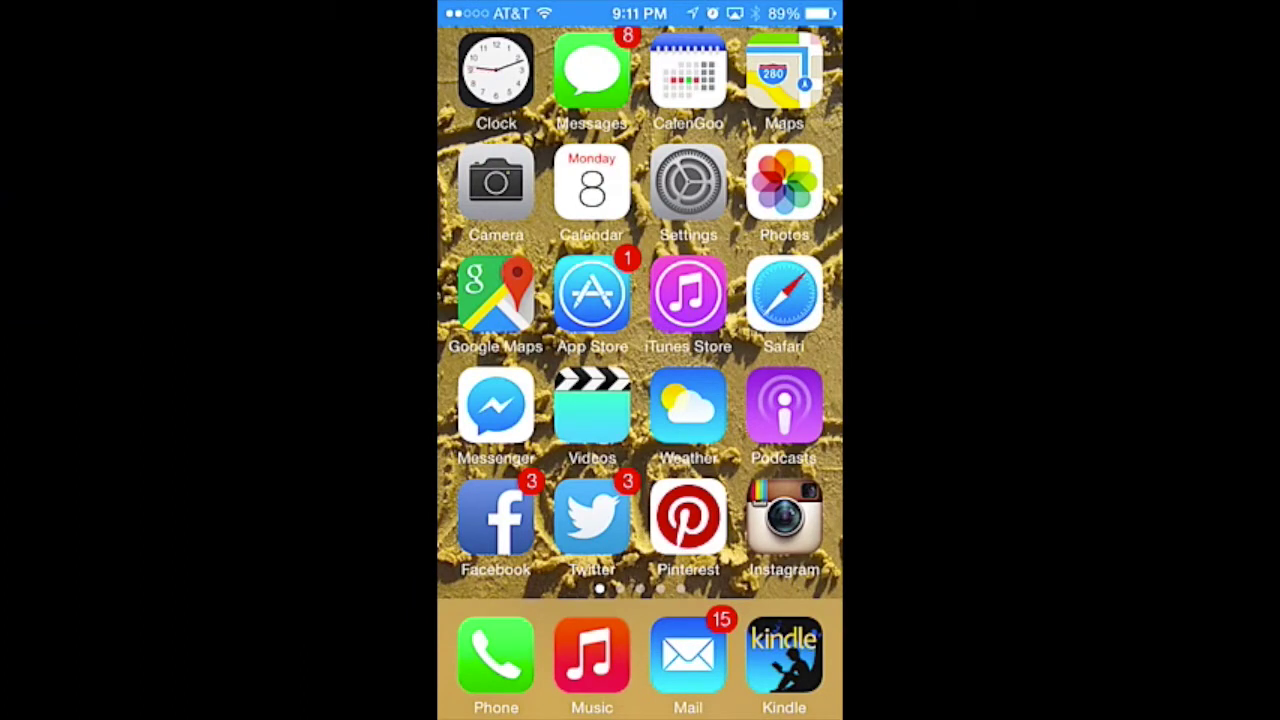
Find Pinterest in the App Store, launch it, and choose Continue with Facebook
left_click(592, 293)
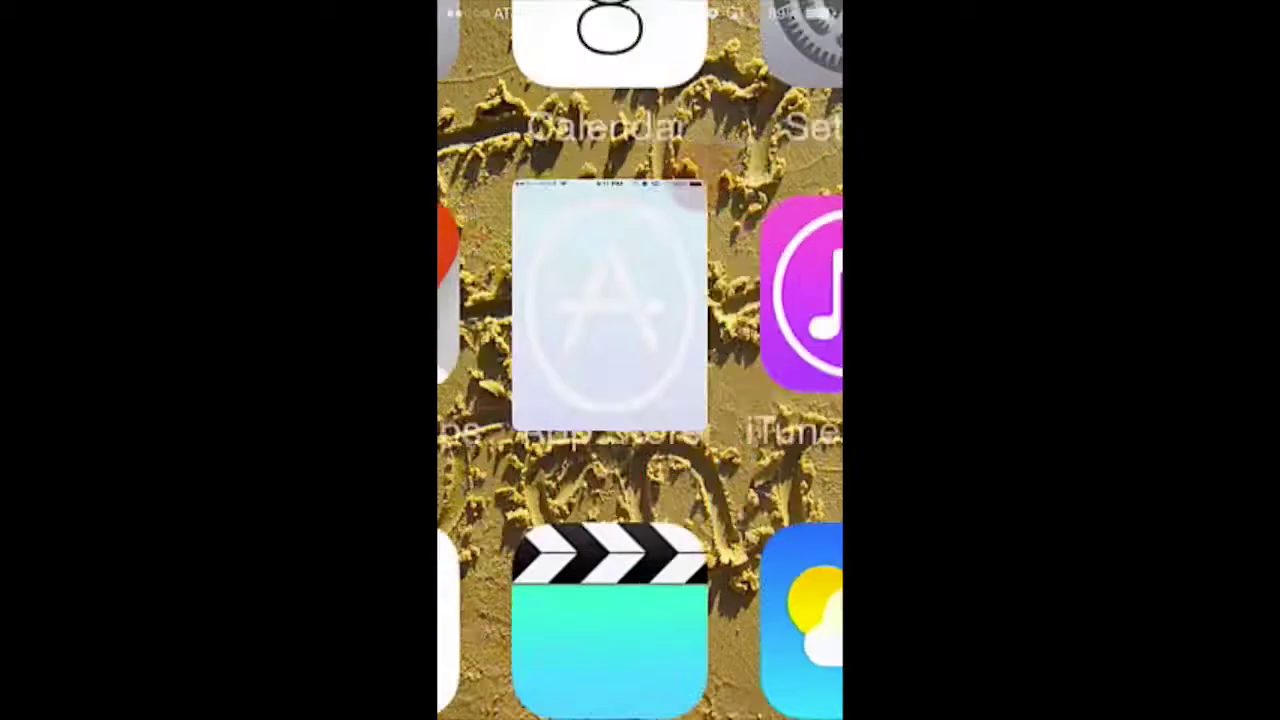
left_click(720, 688)
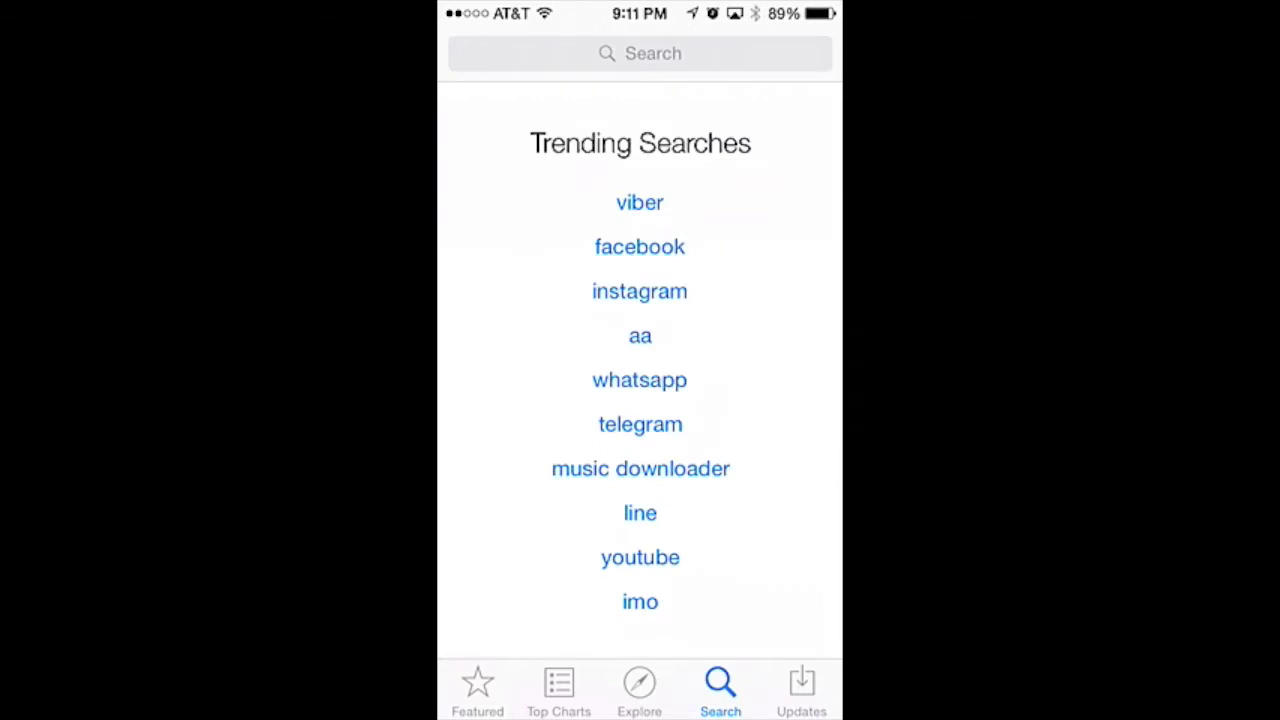
left_click(640, 53)
type("pi")
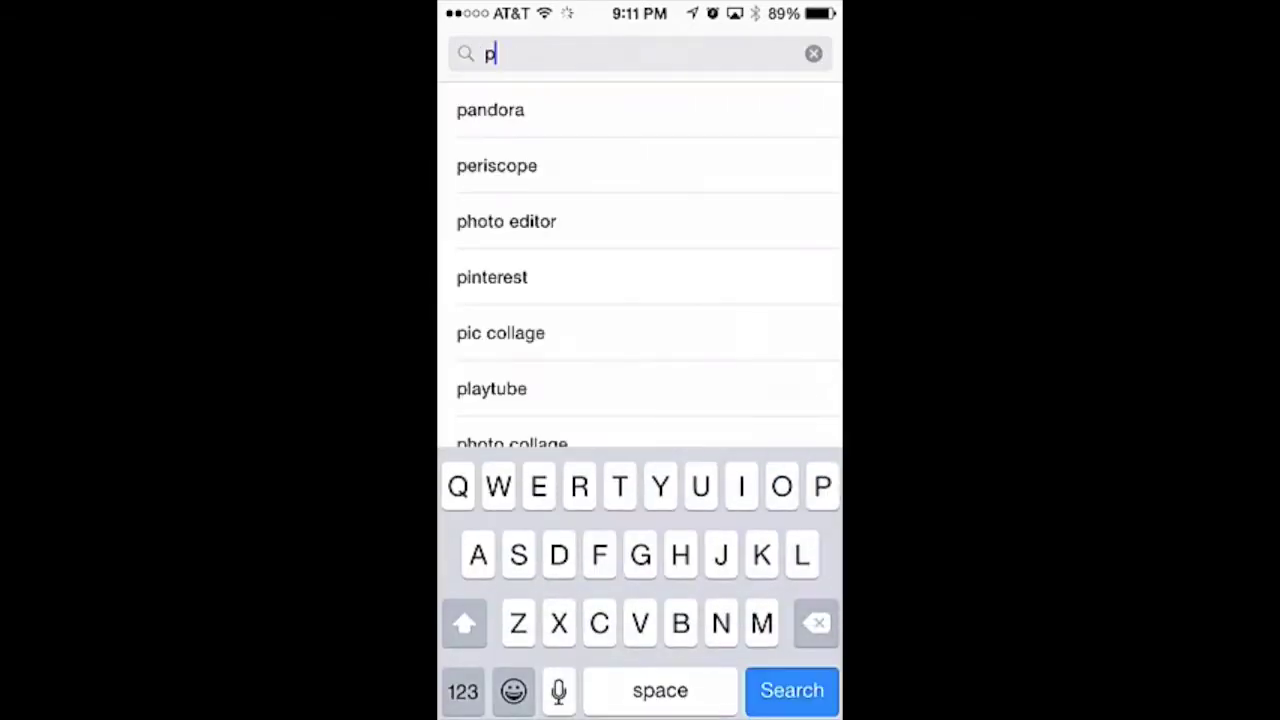
left_click(492, 109)
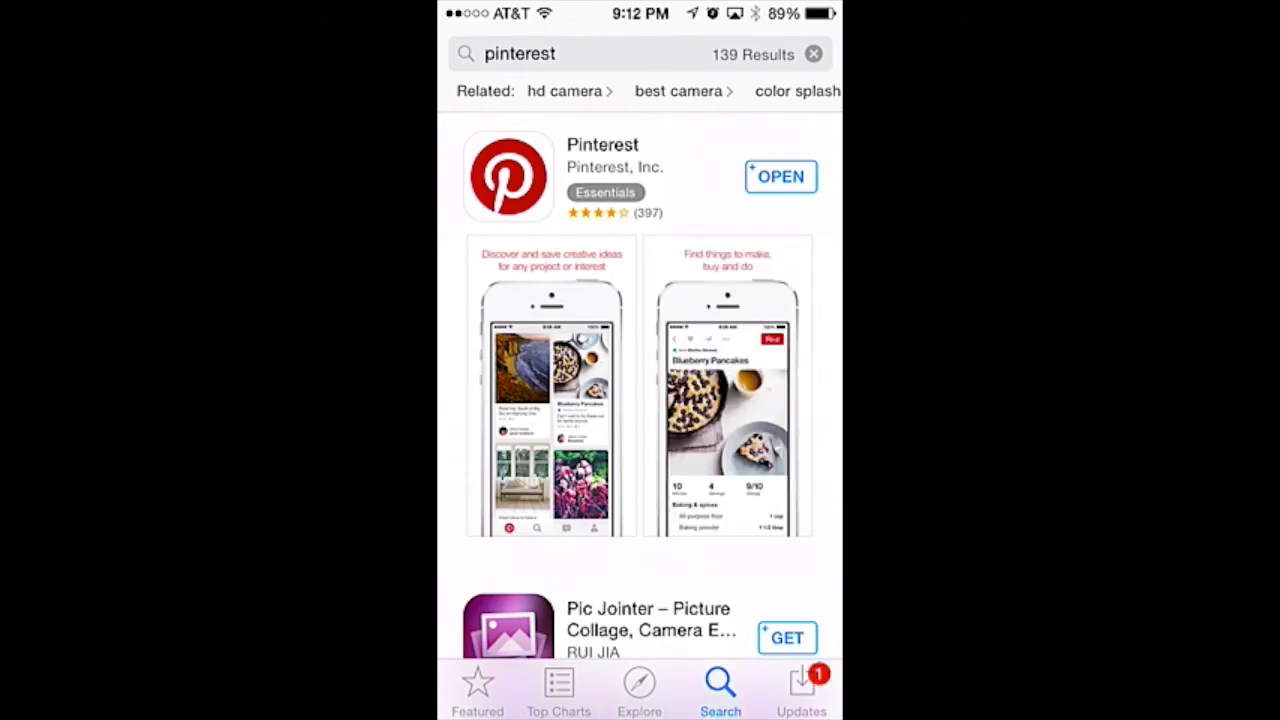
left_click(780, 176)
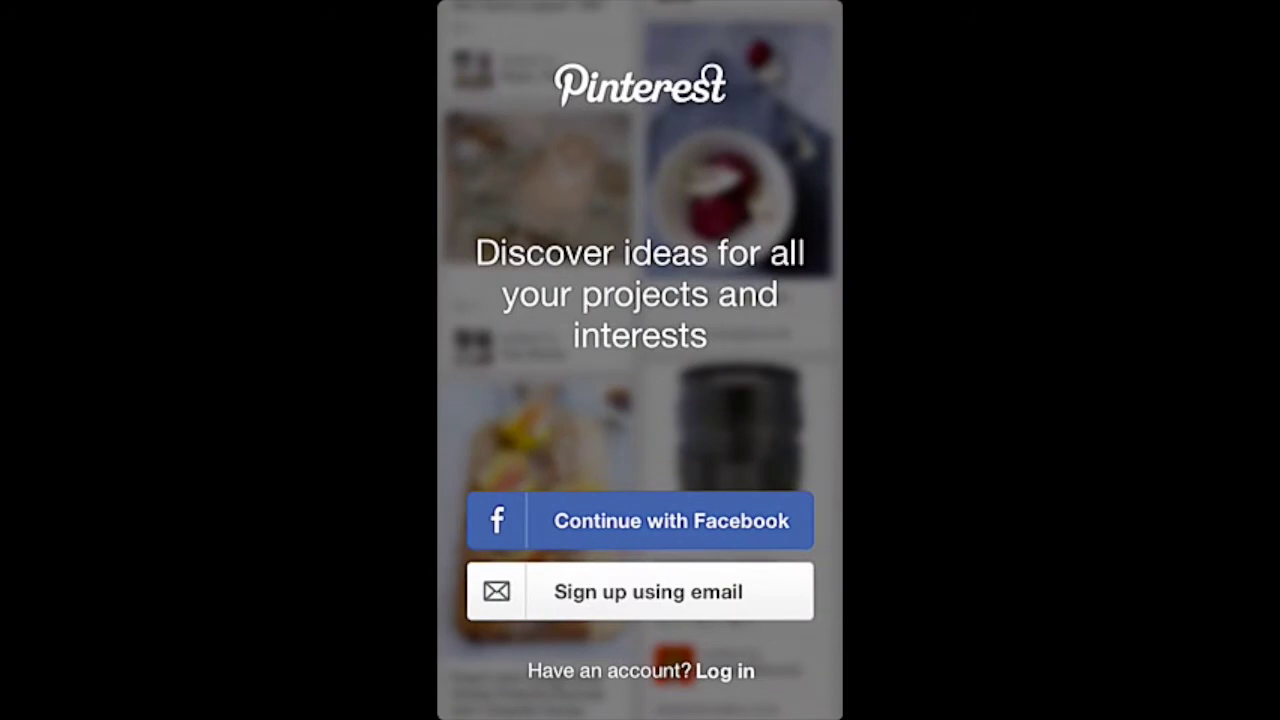
left_click(672, 520)
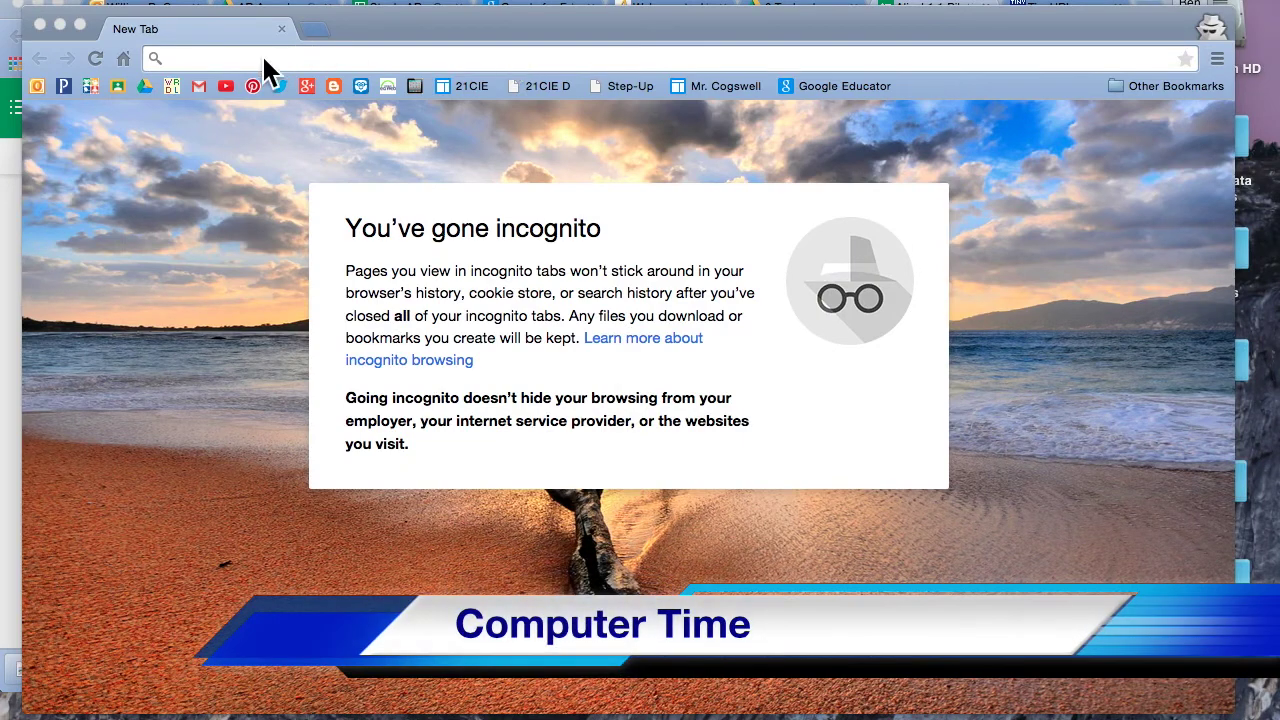
Open the Pinterest bookmark and choose to log in with Facebook
left_click(250, 80)
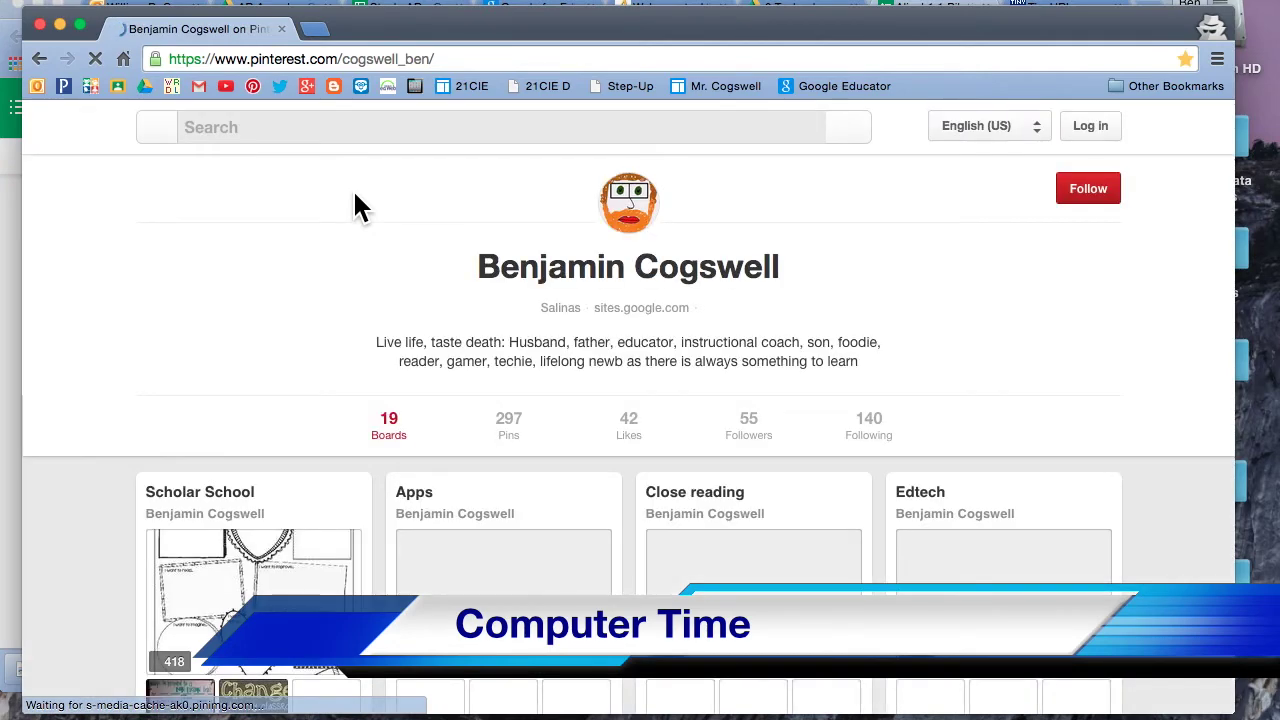
left_click(1079, 132)
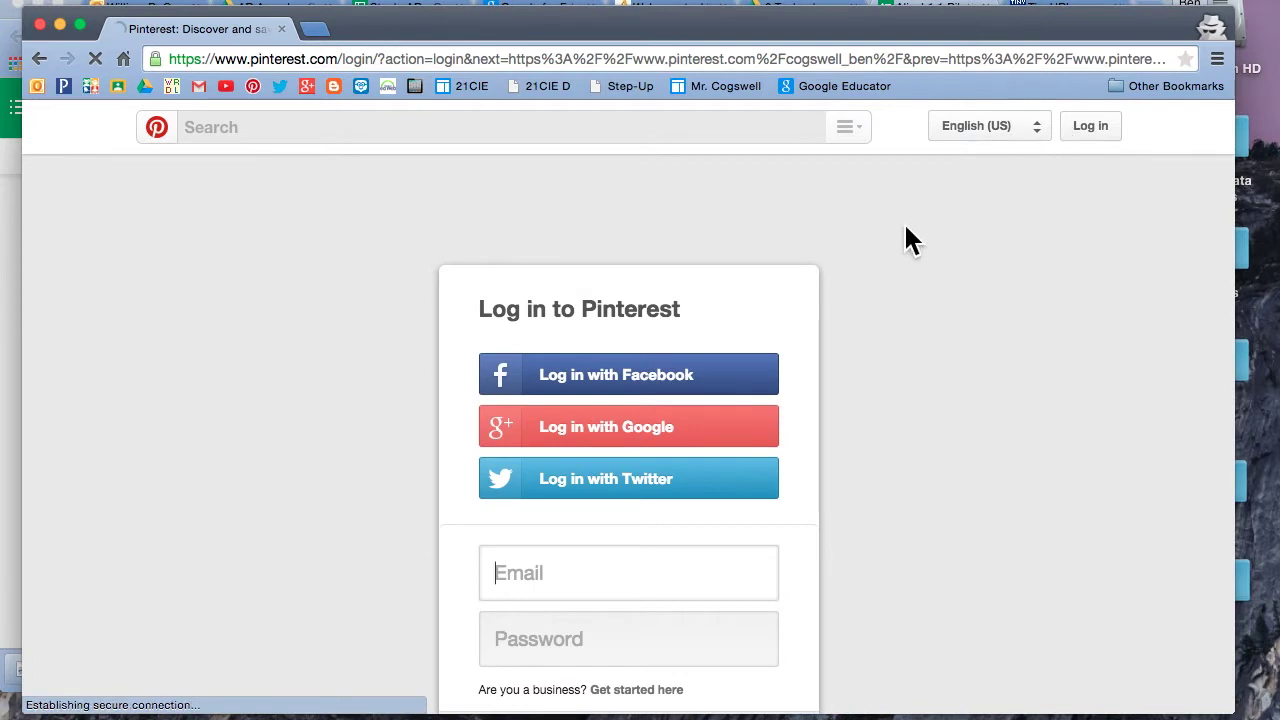
left_click(700, 378)
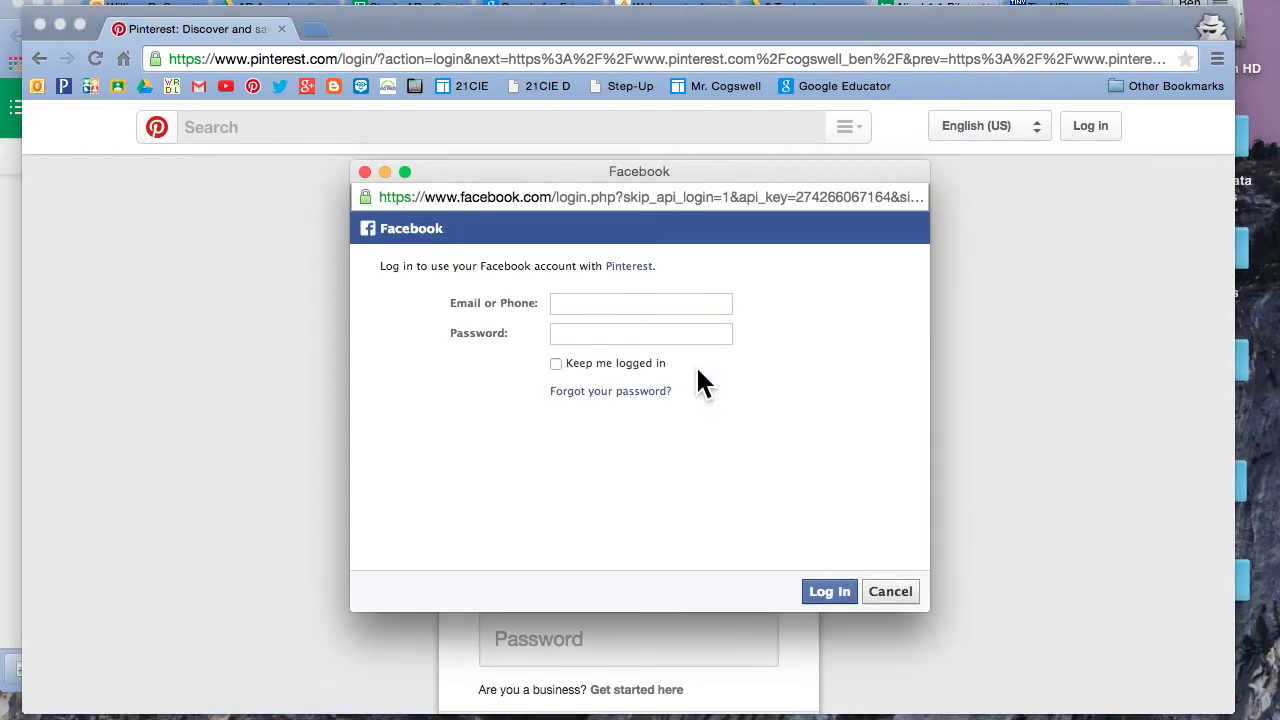
Enter the Facebook account e-mail and password and submit the login
left_click(686, 308)
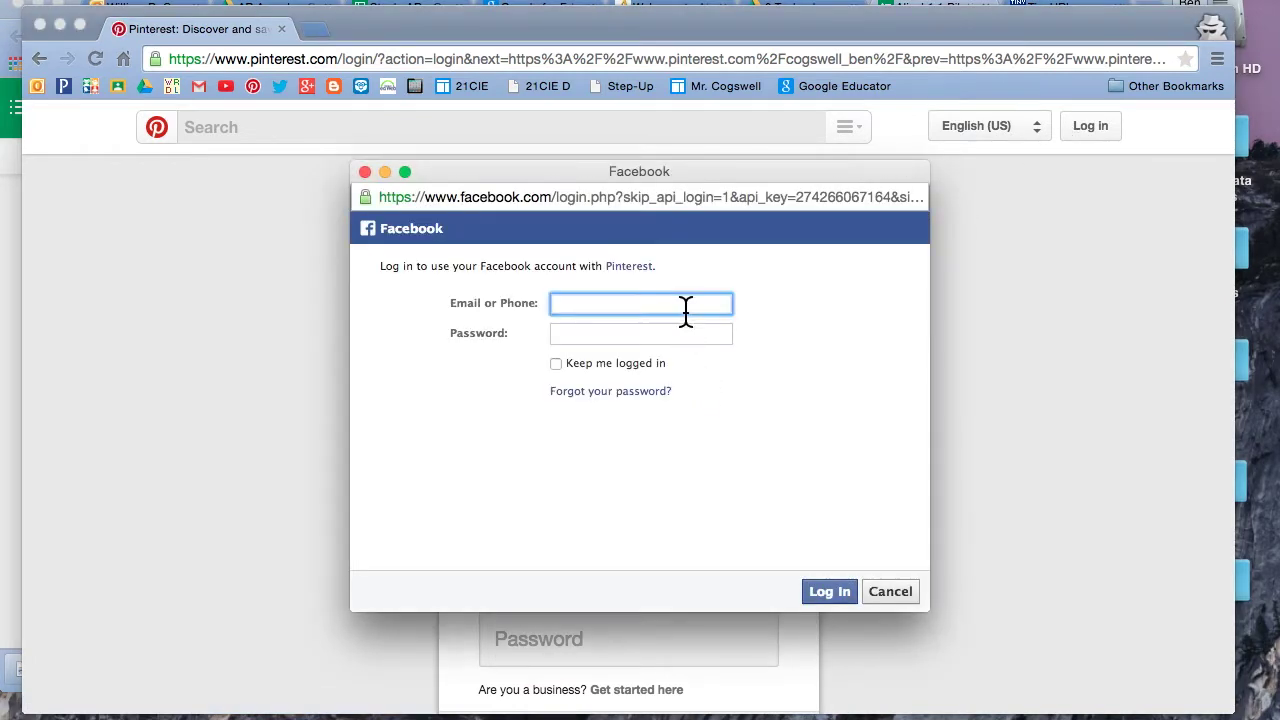
type("cogswell")
key("Down")
key("Tab")
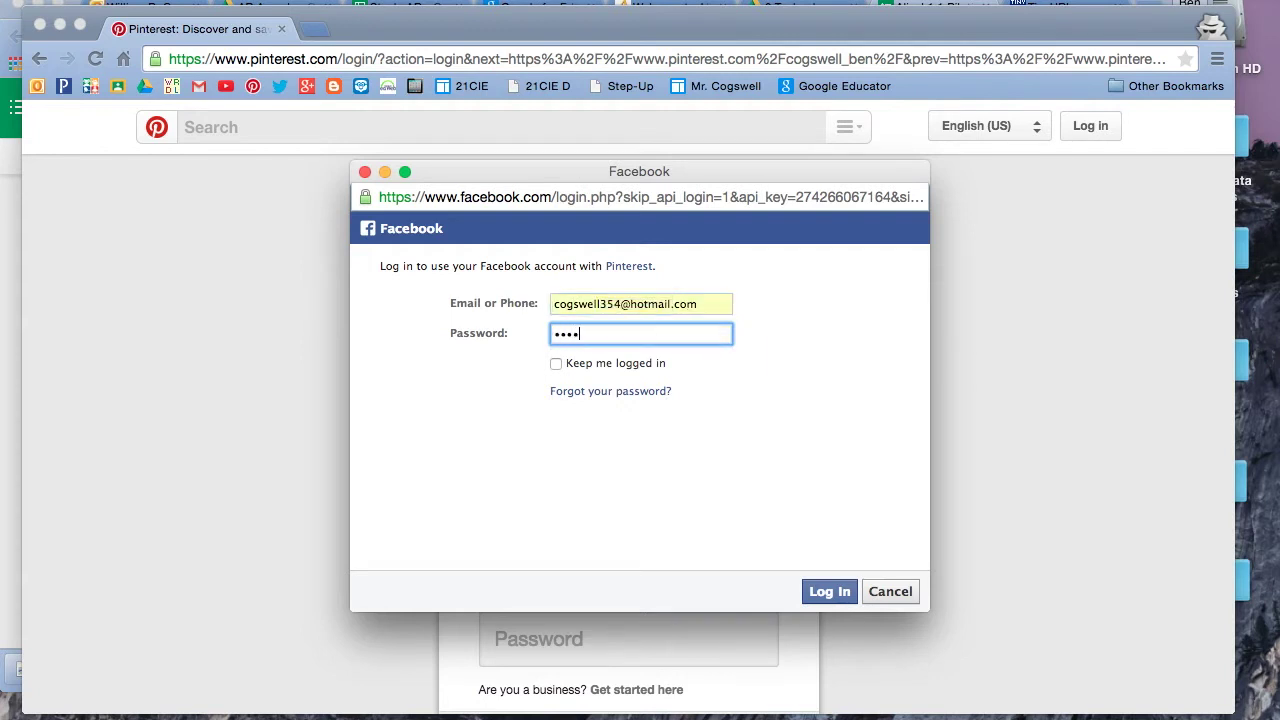
left_click(833, 592)
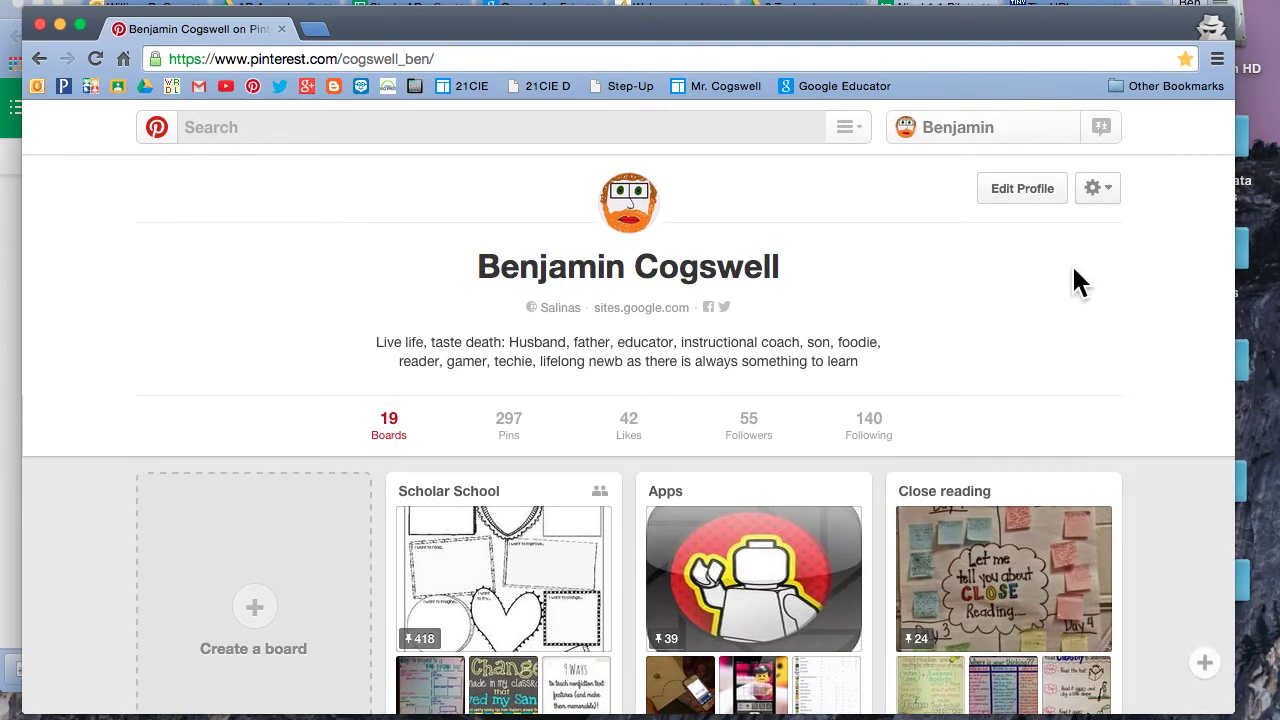
Switch from the profile to the home feed and scroll through the recommended pins
scroll(1080, 309, "down", 5)
scroll(1080, 309, "up", 5)
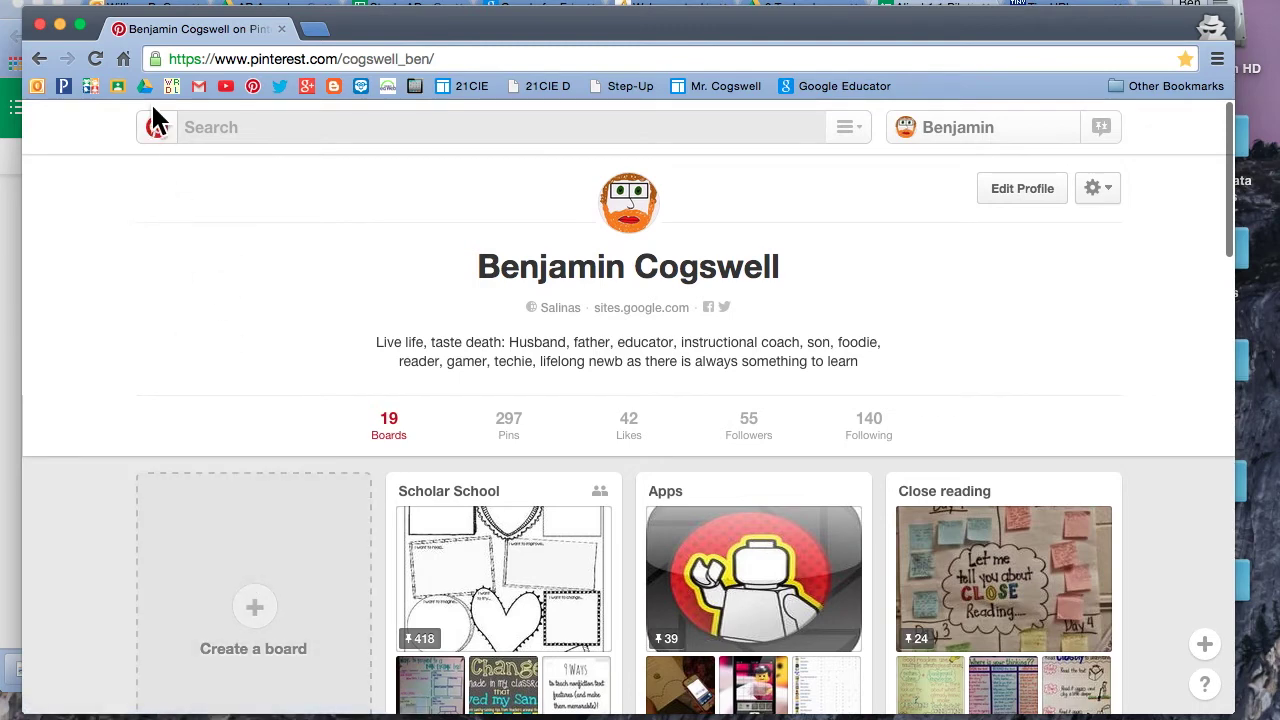
left_click(159, 138)
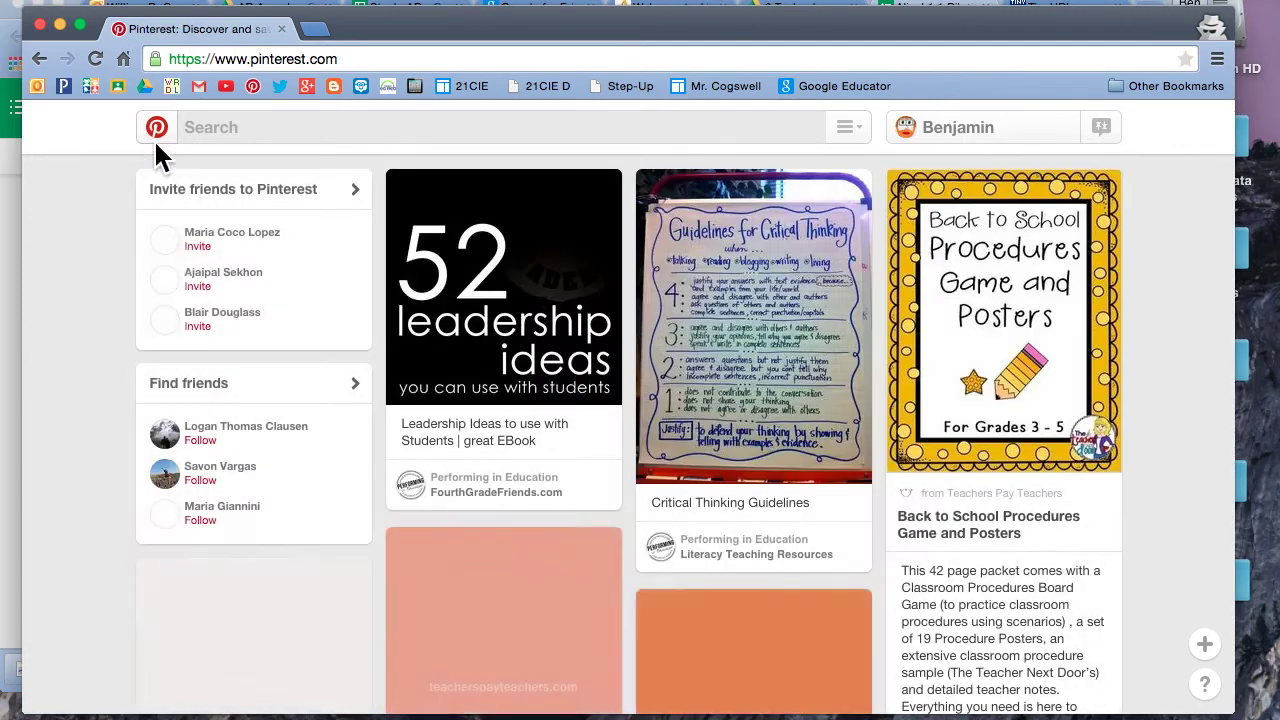
scroll(537, 297, "down", 5)
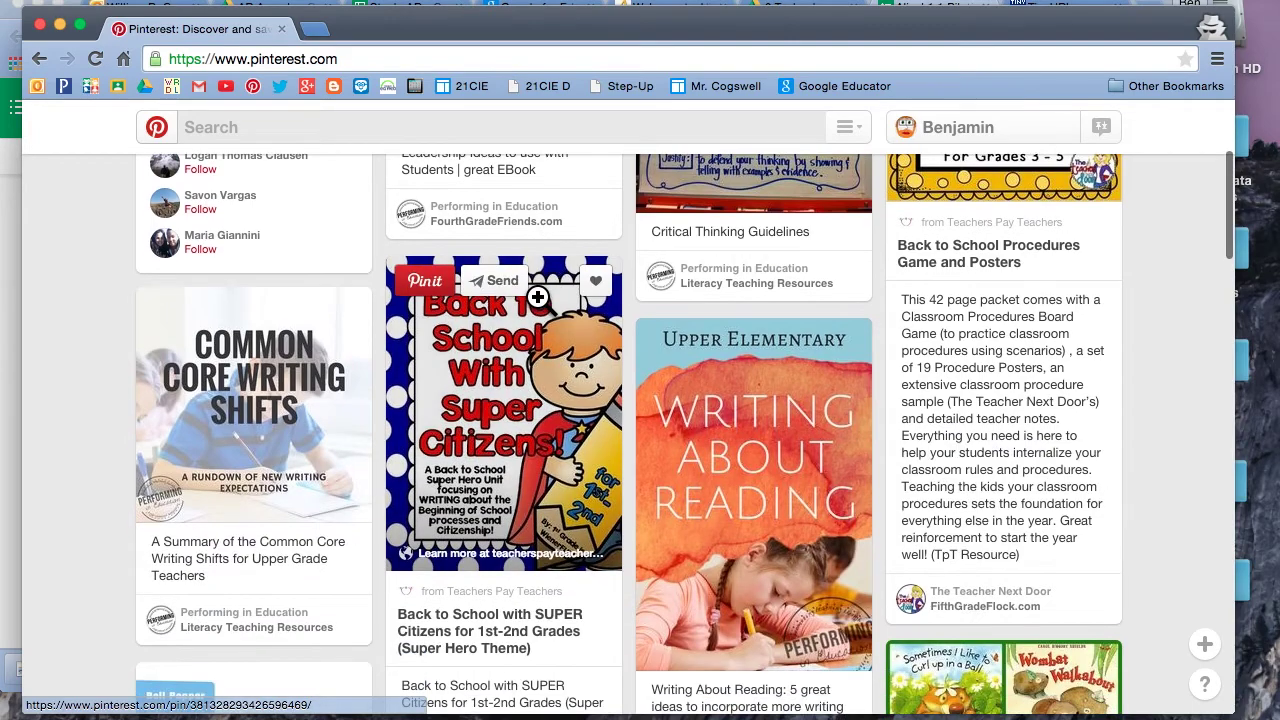
scroll(537, 297, "down", 7)
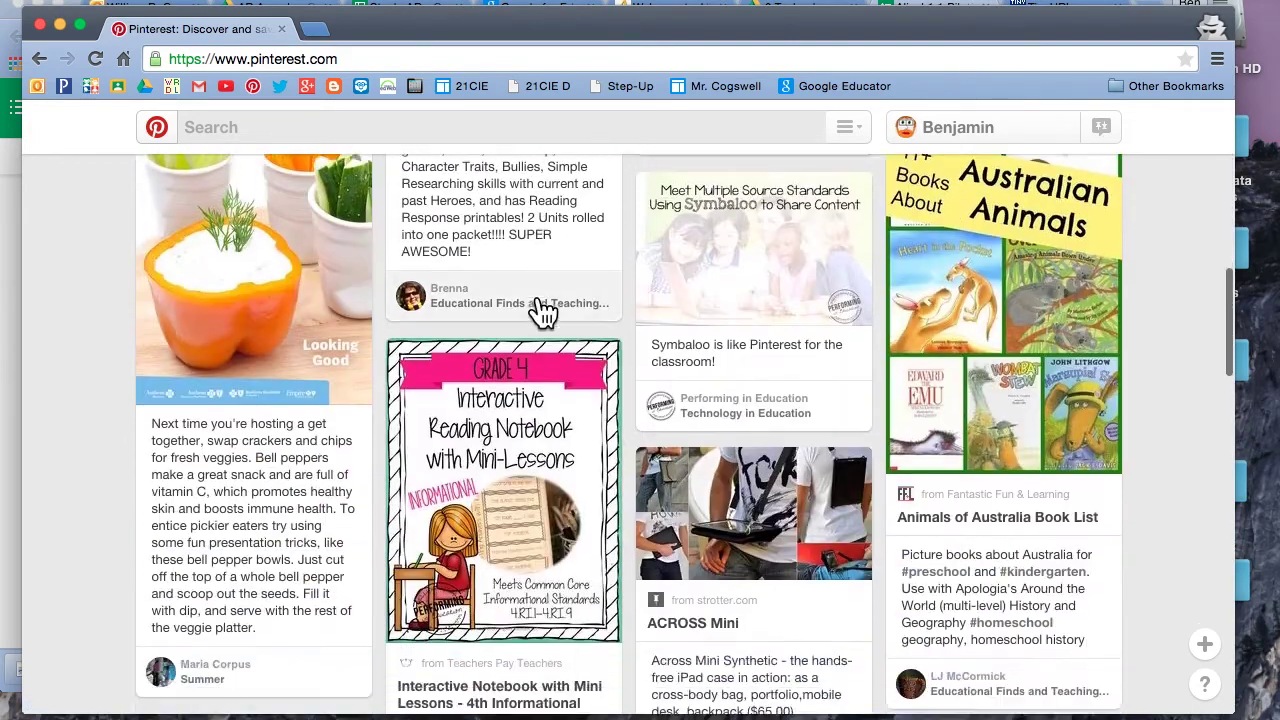
scroll(541, 312, "down", 3)
scroll(537, 297, "down", 7)
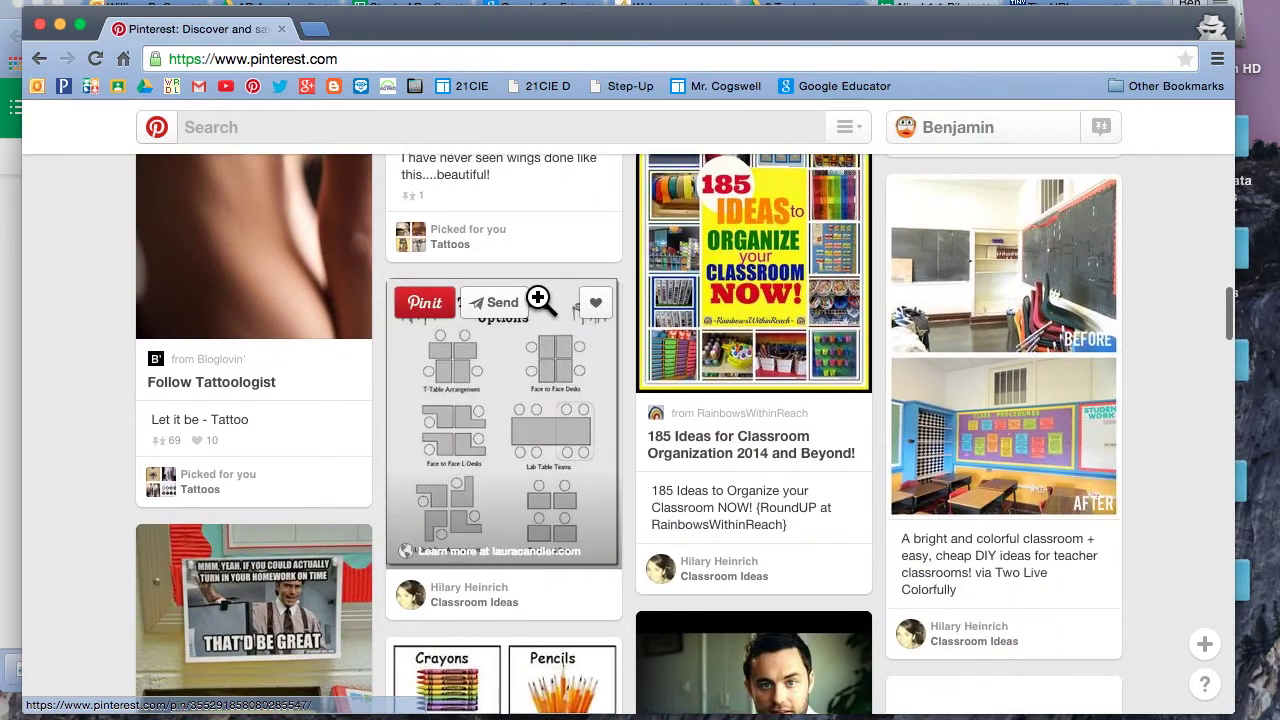
scroll(757, 471, "down", 1)
scroll(757, 471, "down", 6)
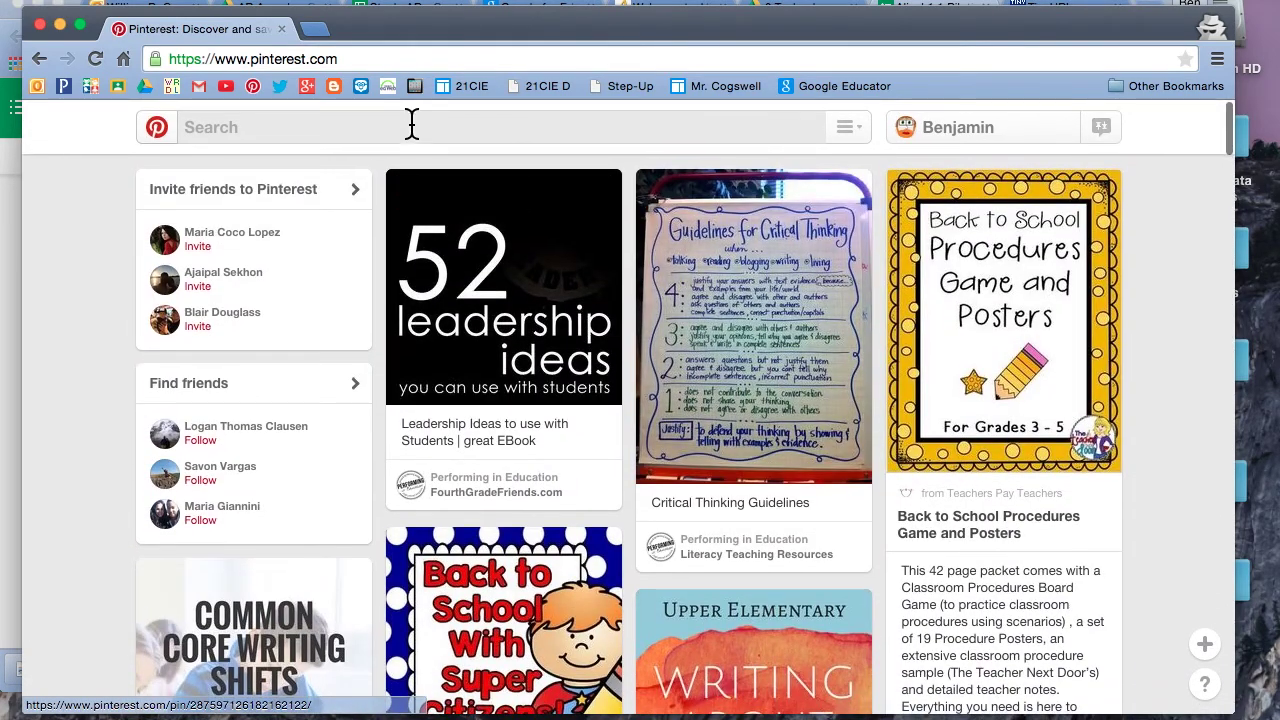
left_click(411, 127)
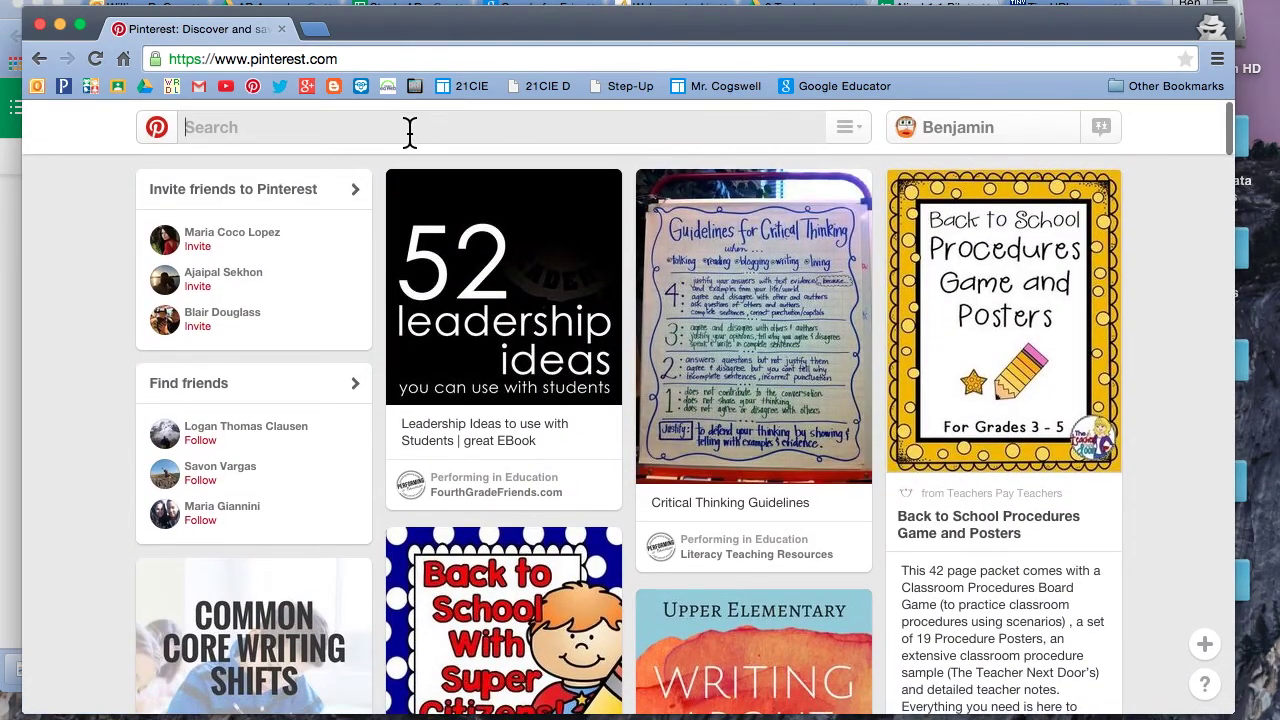
Search pins for 'digital citizen' and scroll through the digital citizenship results
type("digit")
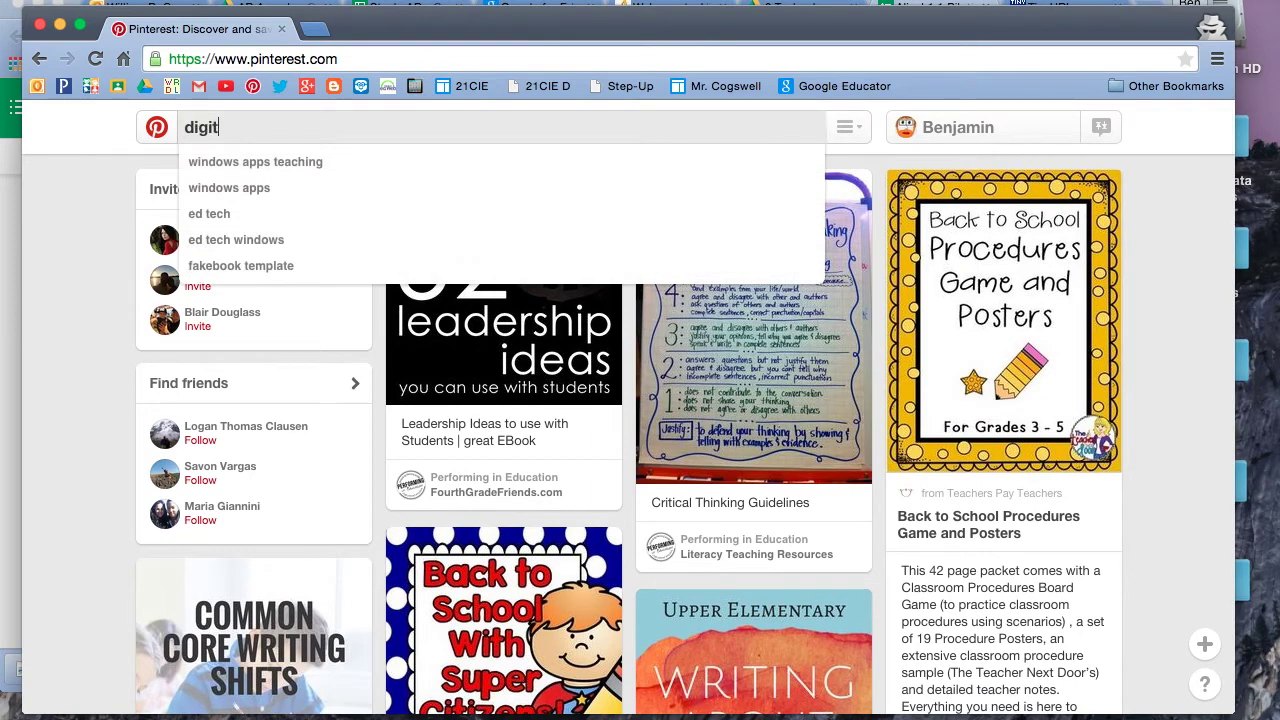
type("al citiz")
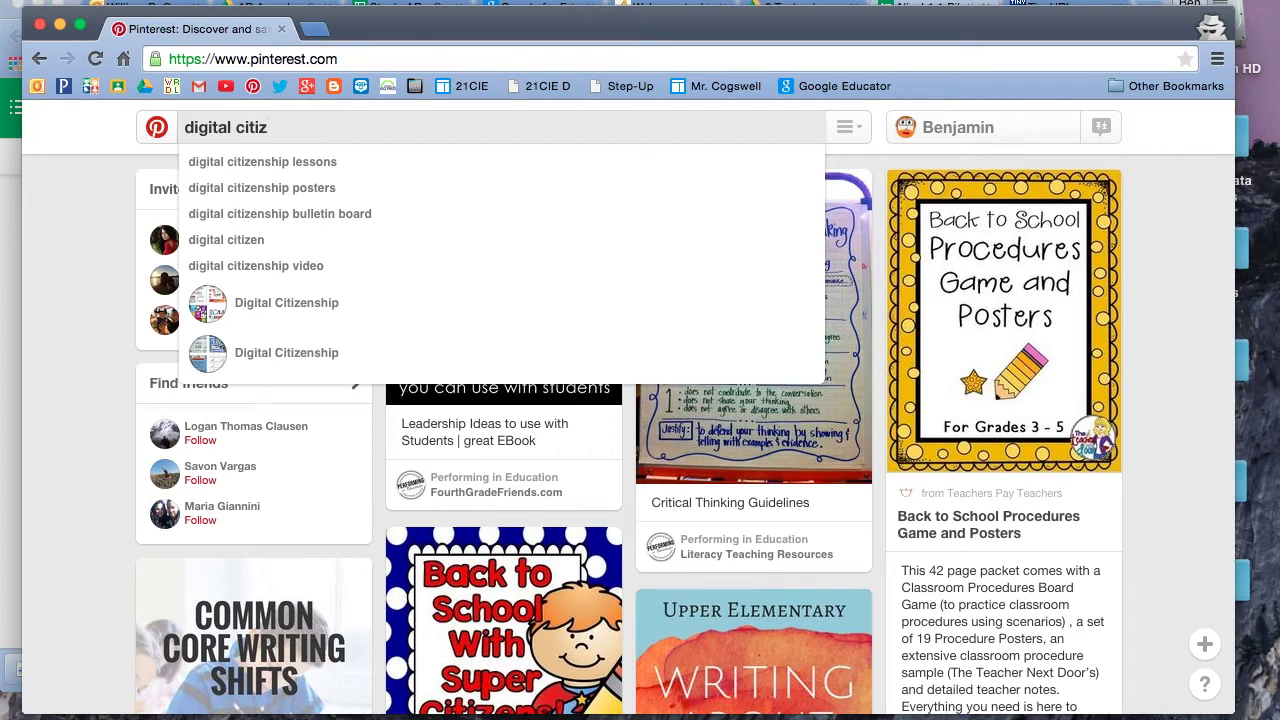
key("Down")
key("Down")
key("Down")
key("Down")
key("Return")
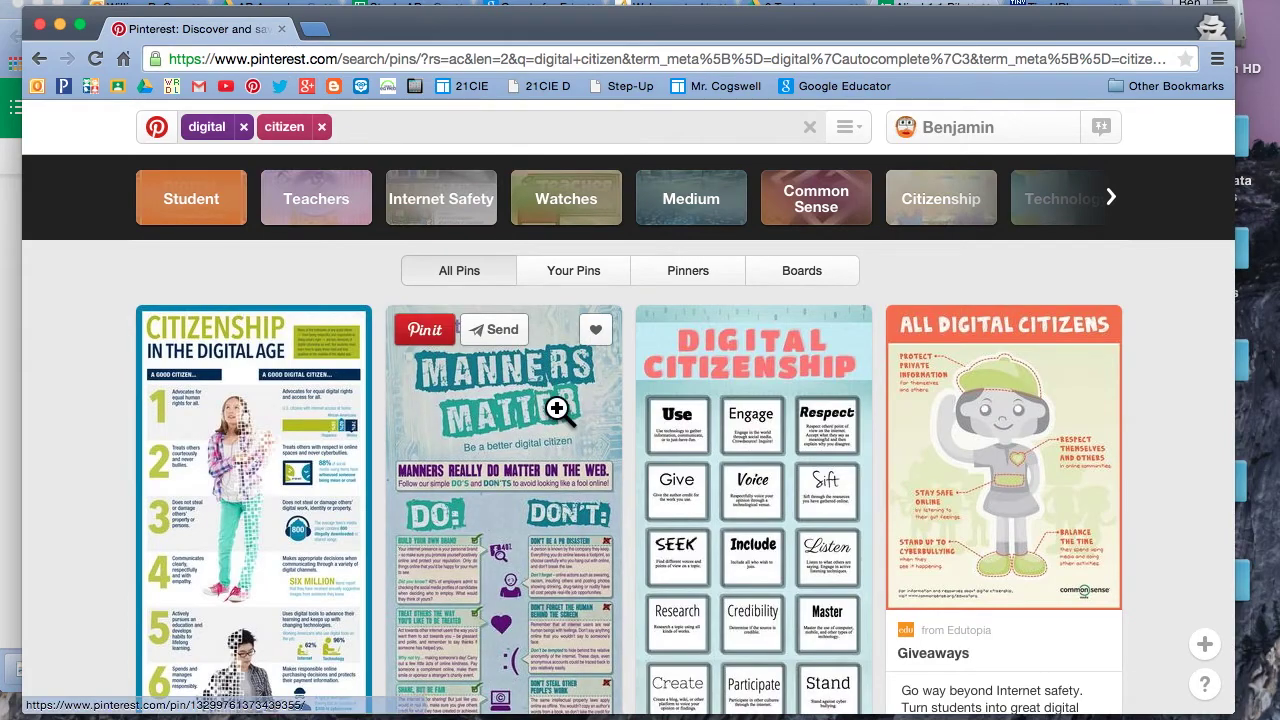
scroll(557, 408, "down", 15)
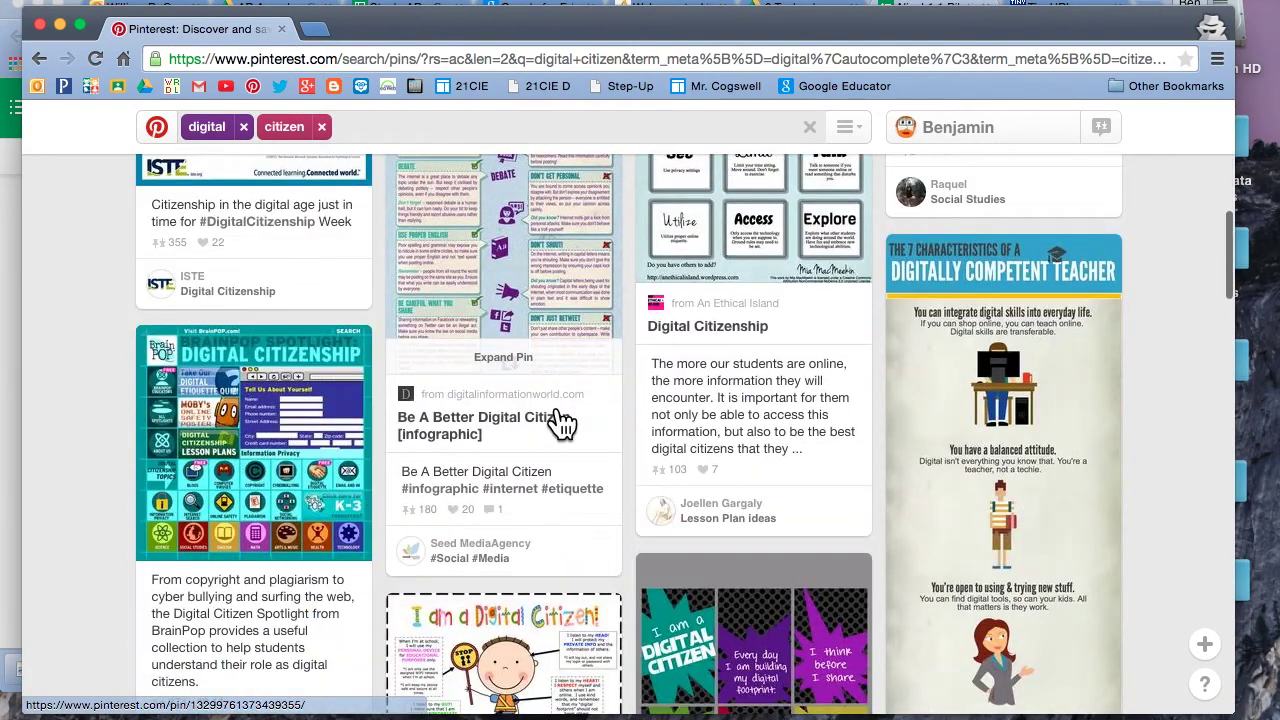
scroll(557, 408, "down", 5)
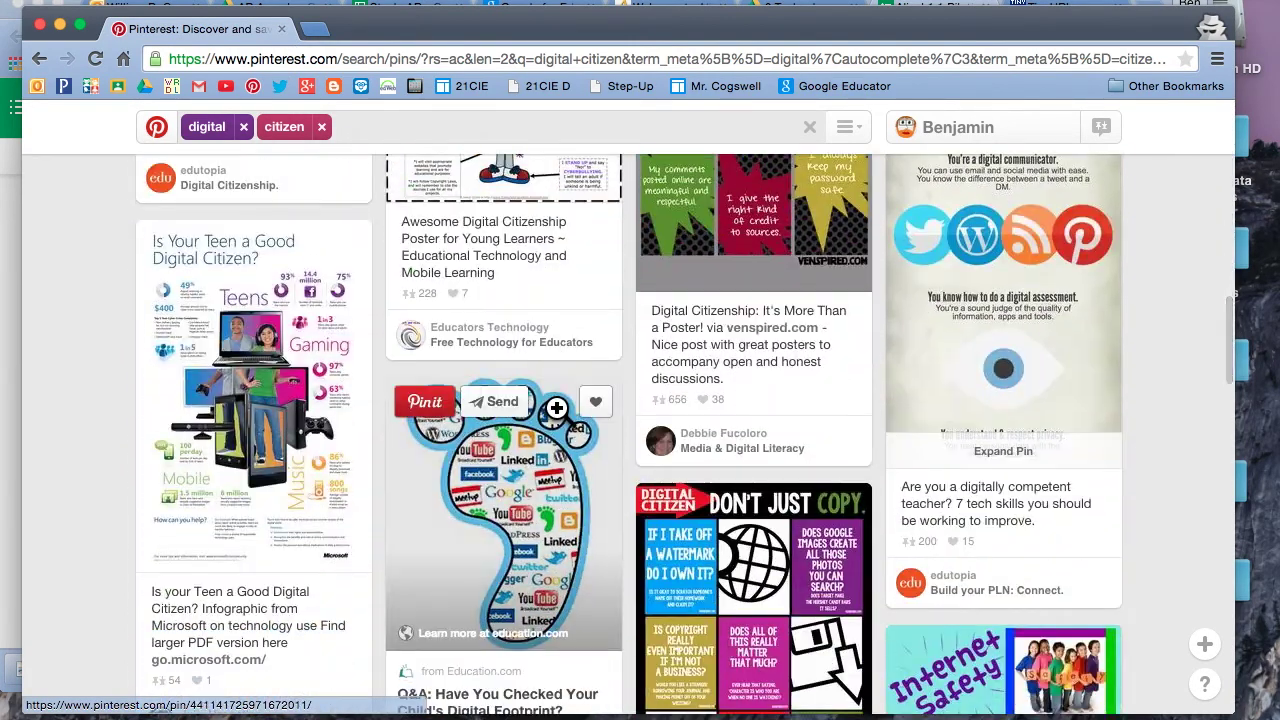
scroll(557, 408, "up", 3)
scroll(557, 418, "down", 1)
scroll(561, 422, "up", 7)
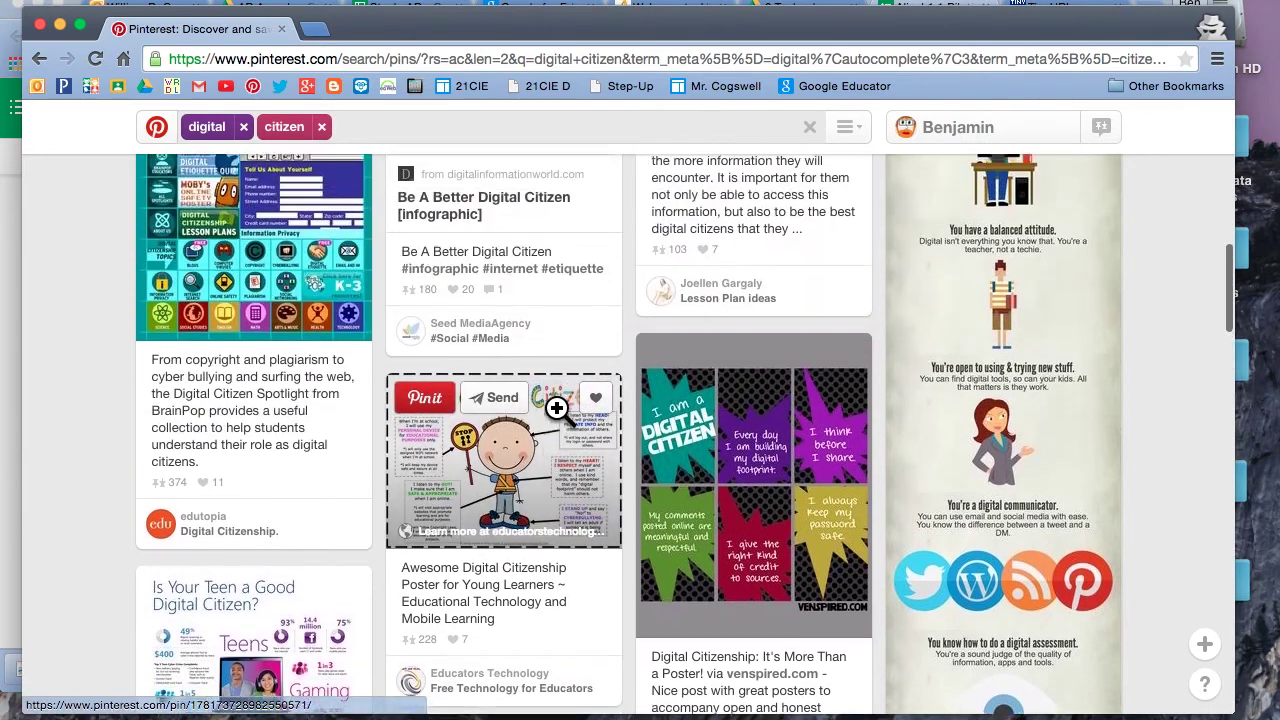
scroll(561, 422, "up", 1)
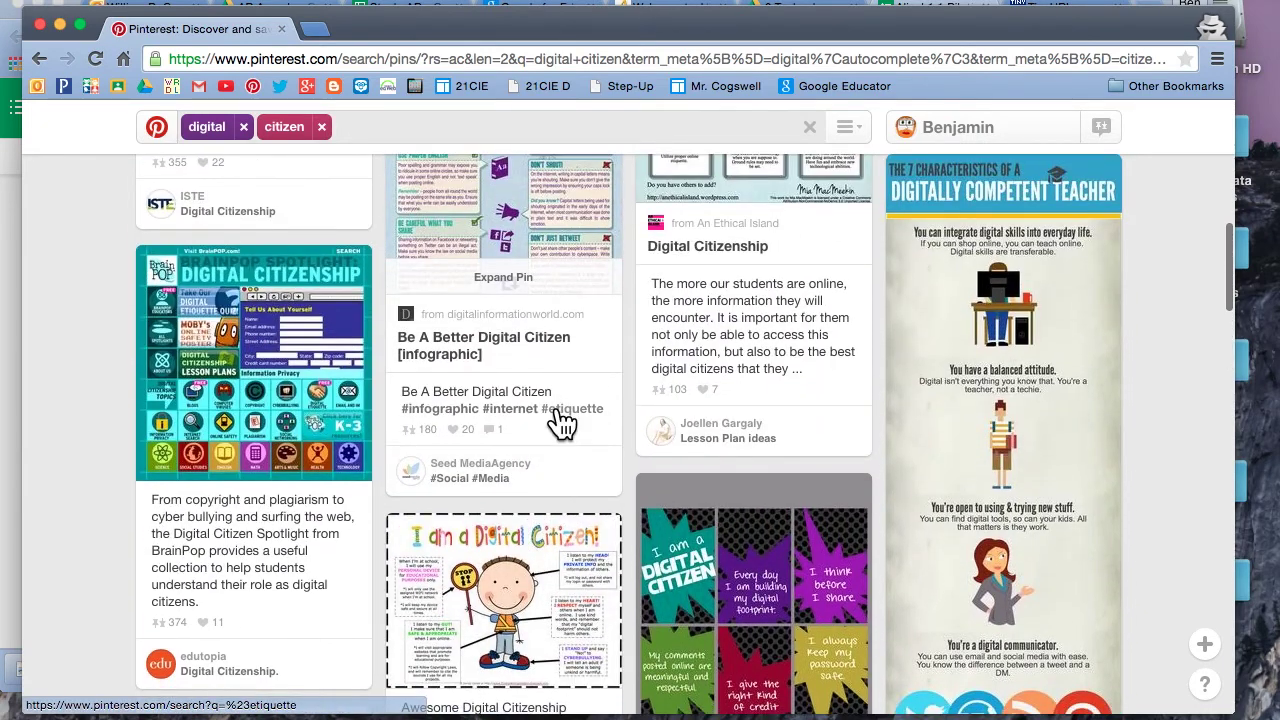
mouse_move(1035, 205)
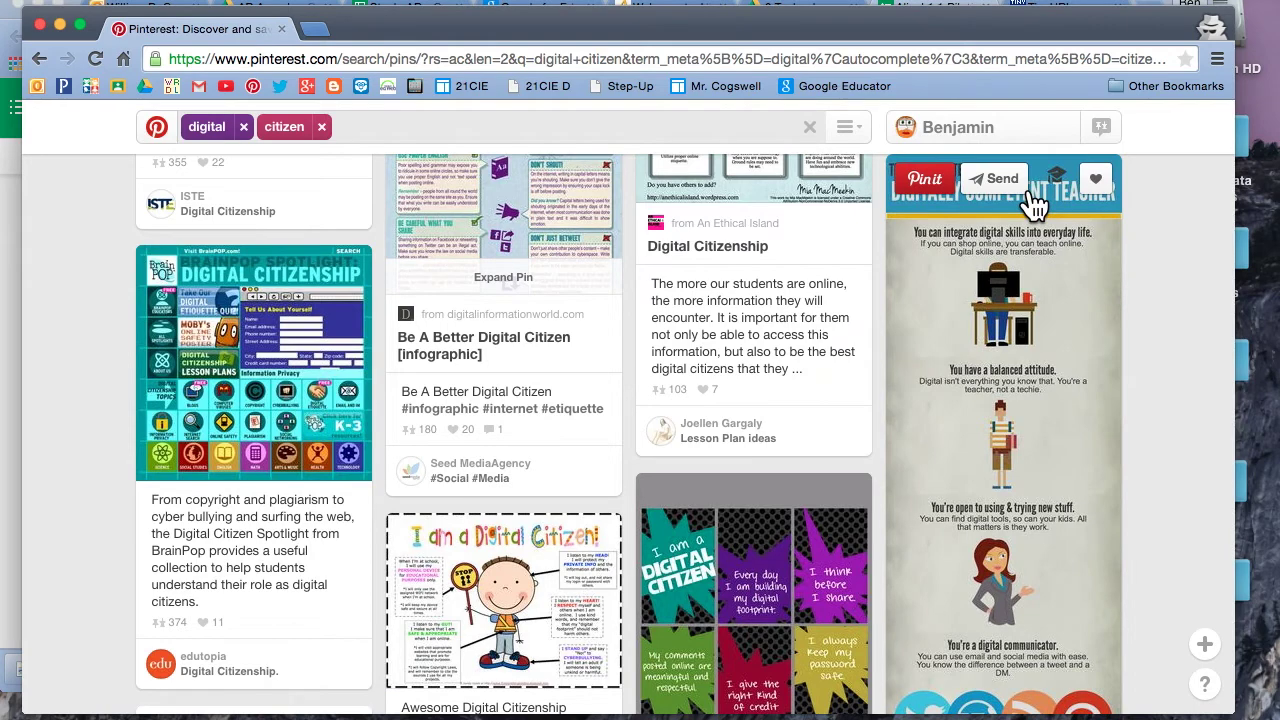
Save the '7 Characteristics of a Digitally Competent Teacher' pin to Coaching, with Twitter posting off
left_click(1091, 241)
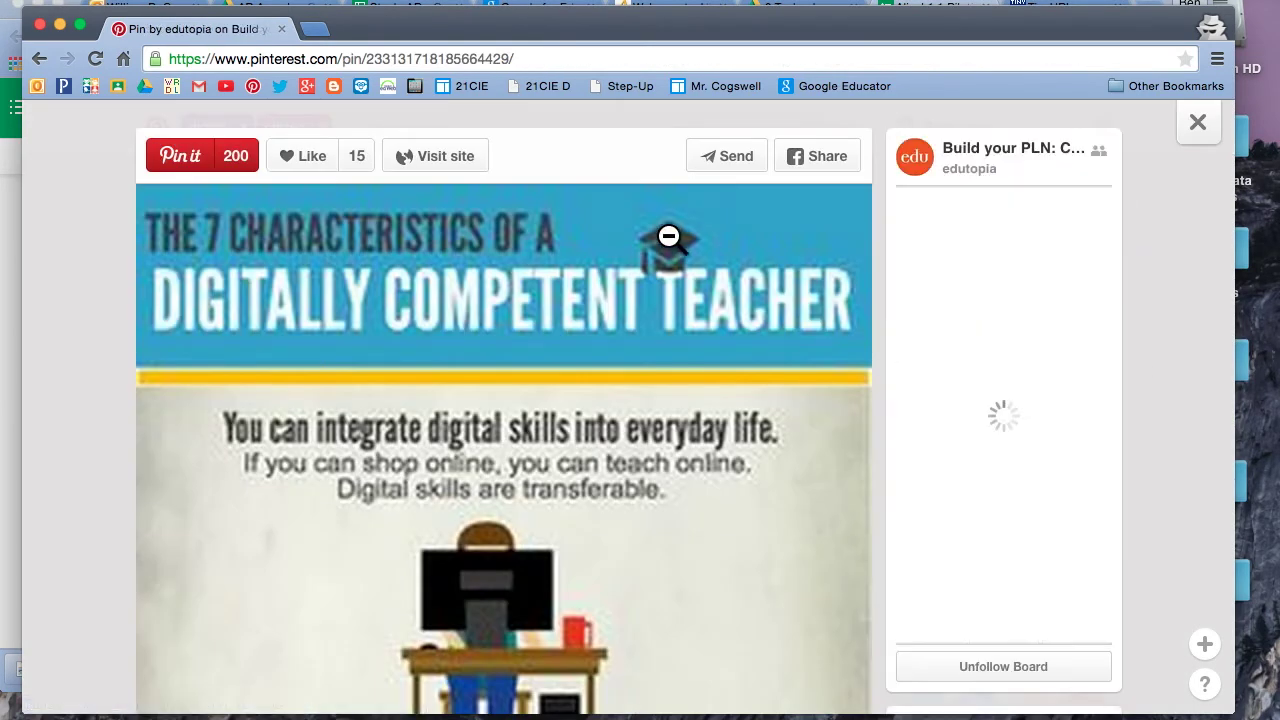
left_click(220, 170)
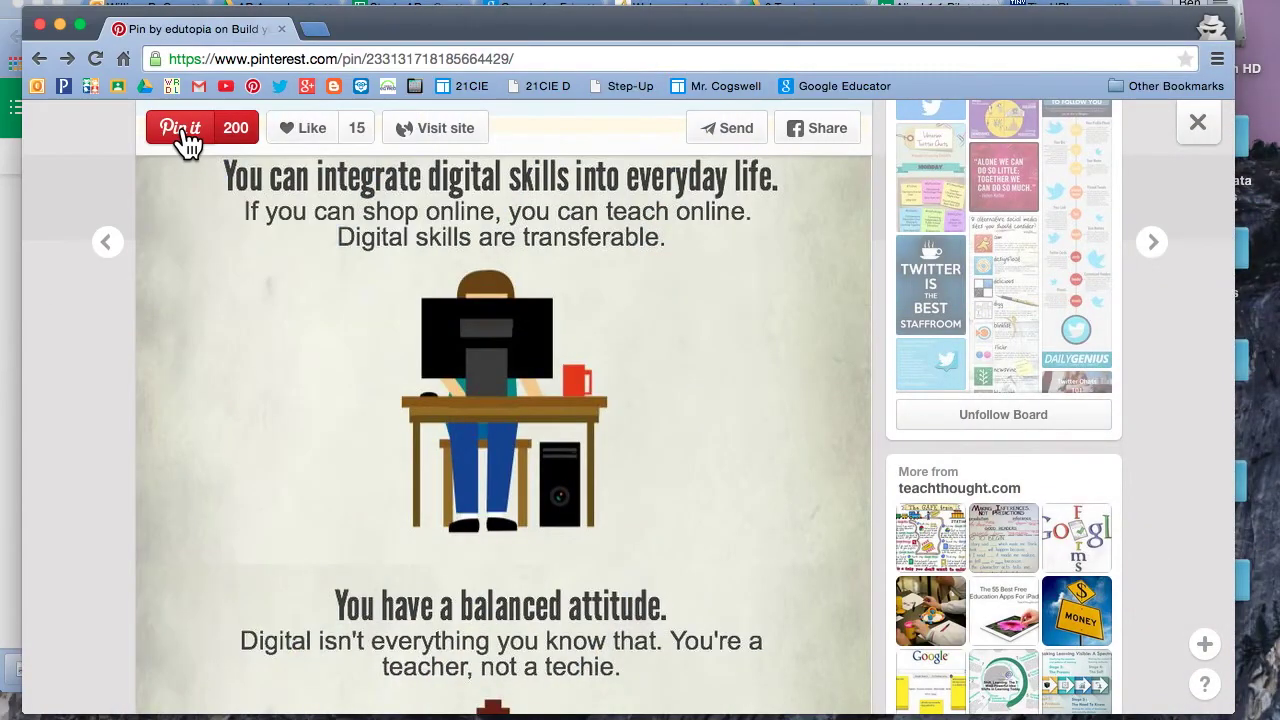
left_click(185, 130)
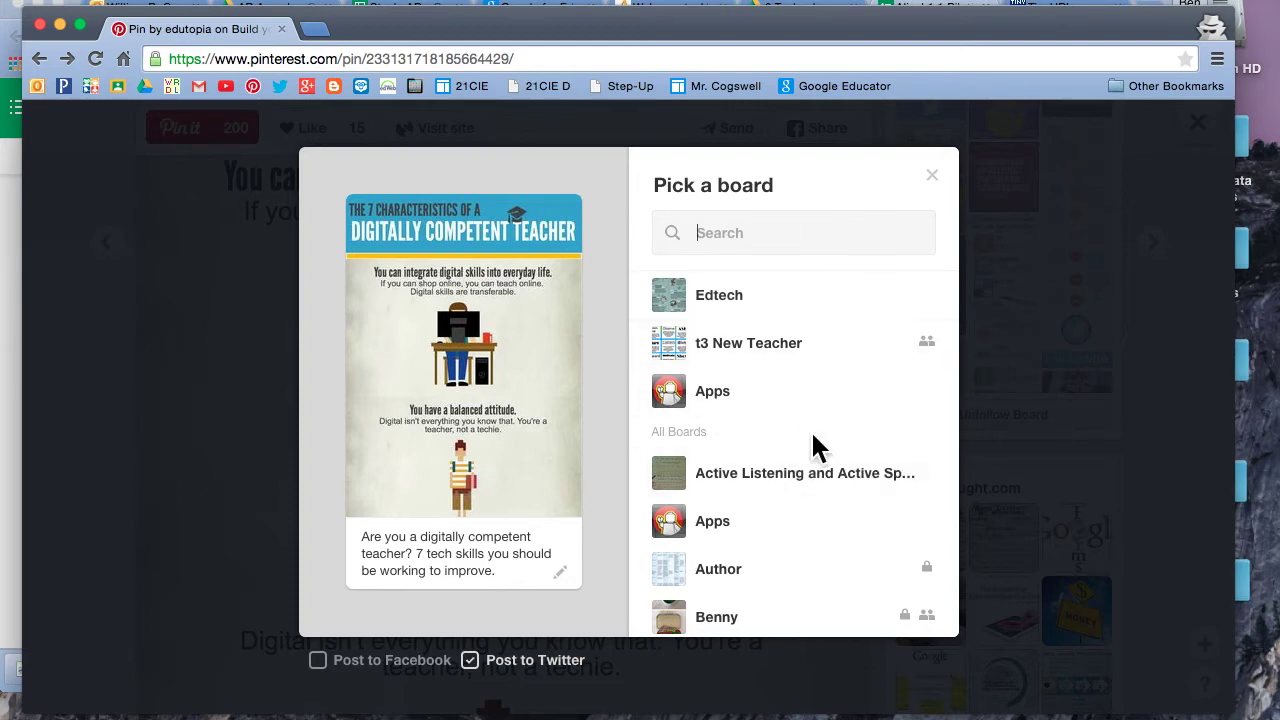
scroll(820, 447, "down", 10)
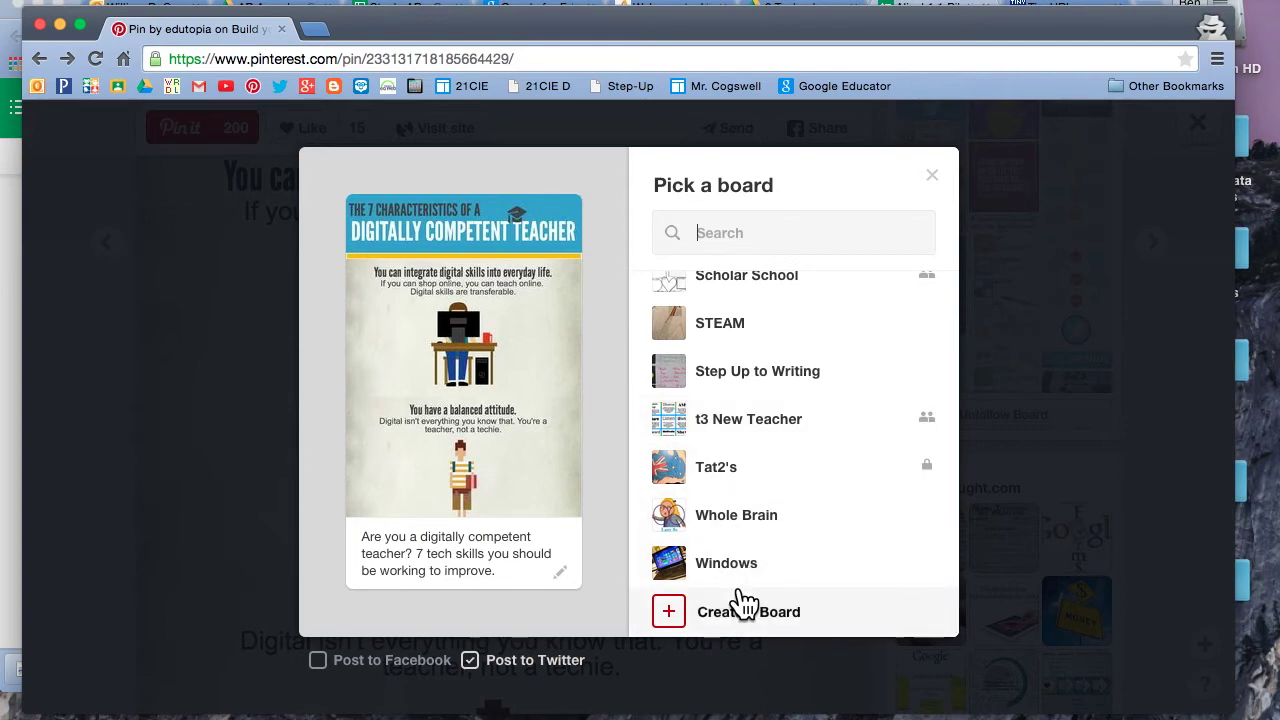
left_click(470, 665)
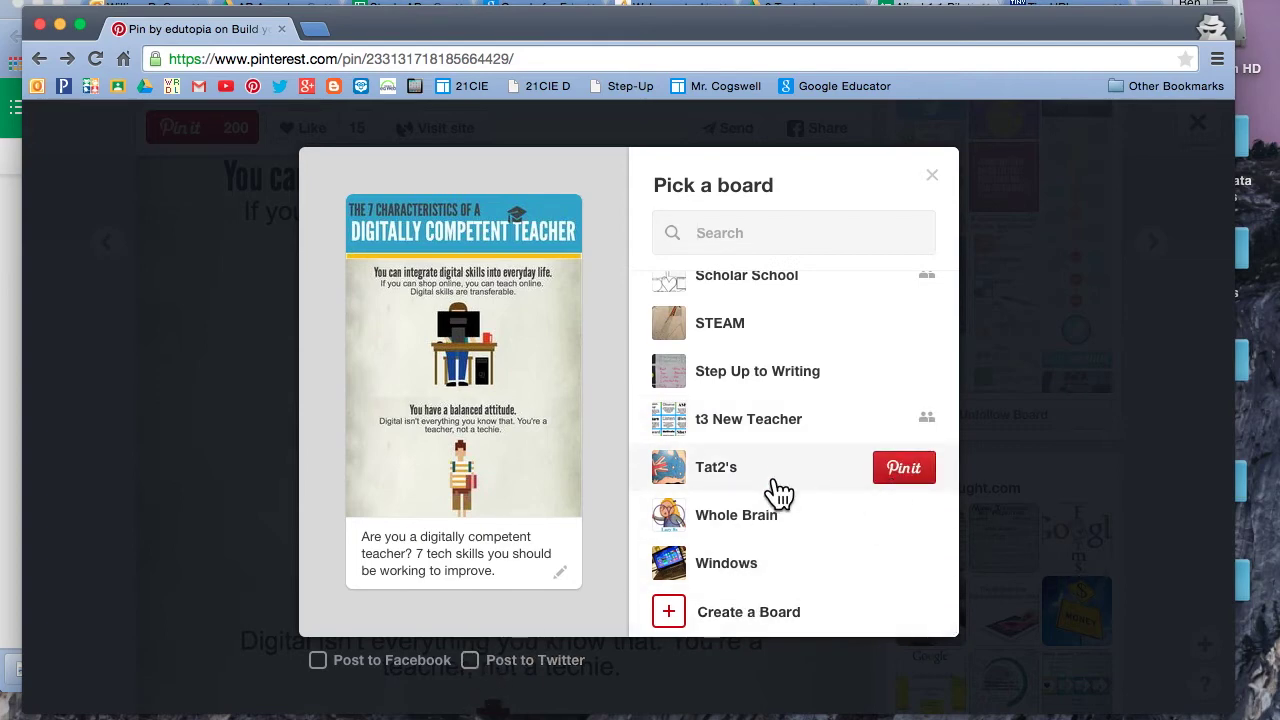
scroll(775, 490, "up", 6)
scroll(780, 490, "up", 1)
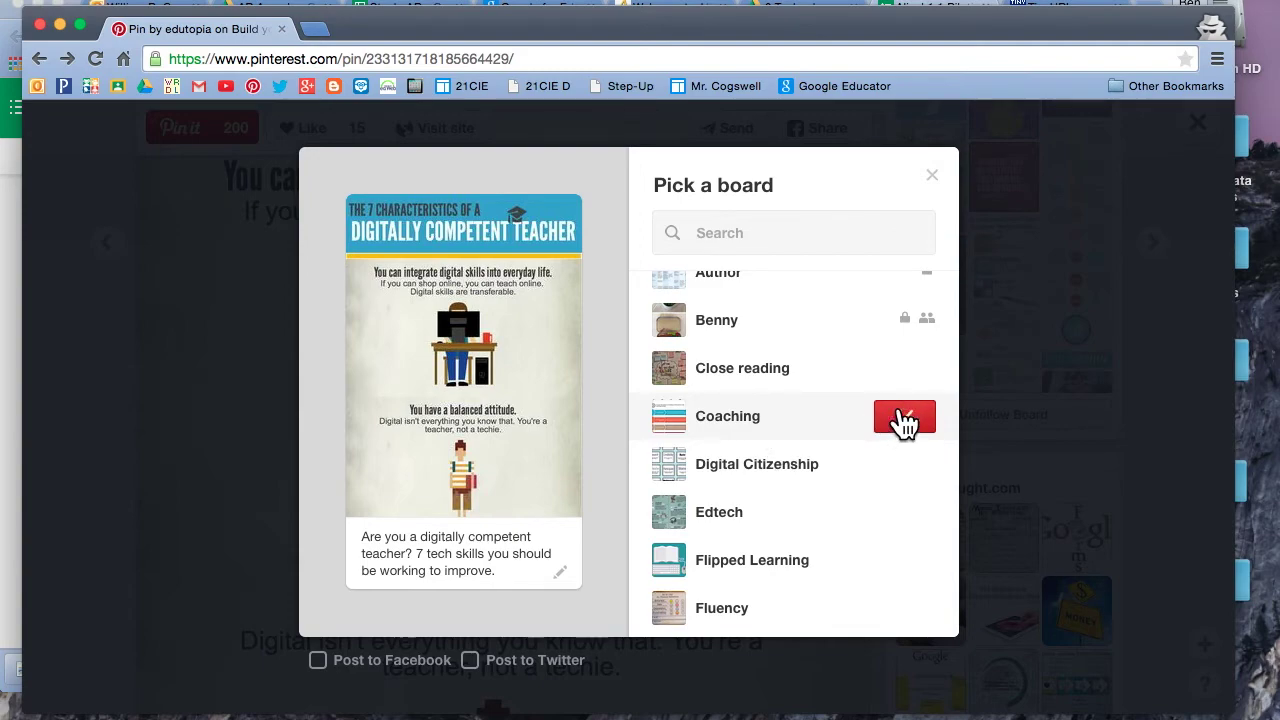
left_click(904, 420)
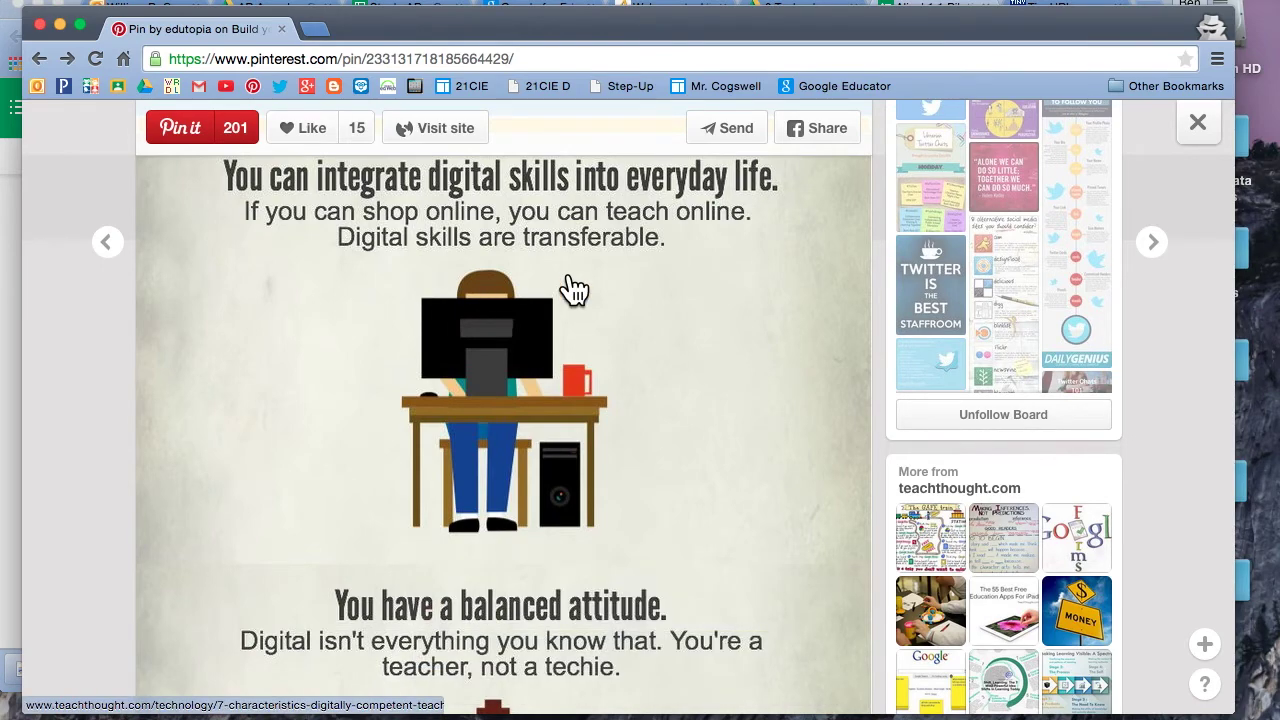
Go to your profile page to view its grid of 19 boards
scroll(571, 300, "up", 3)
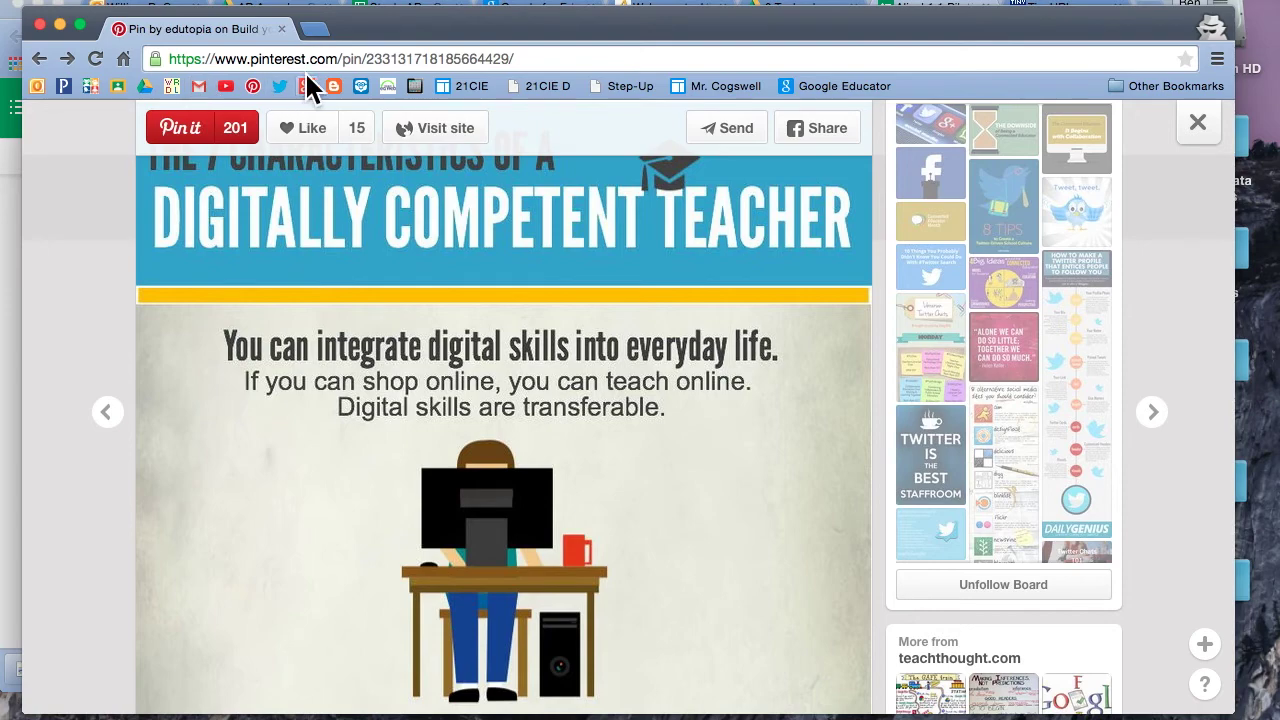
left_click(250, 86)
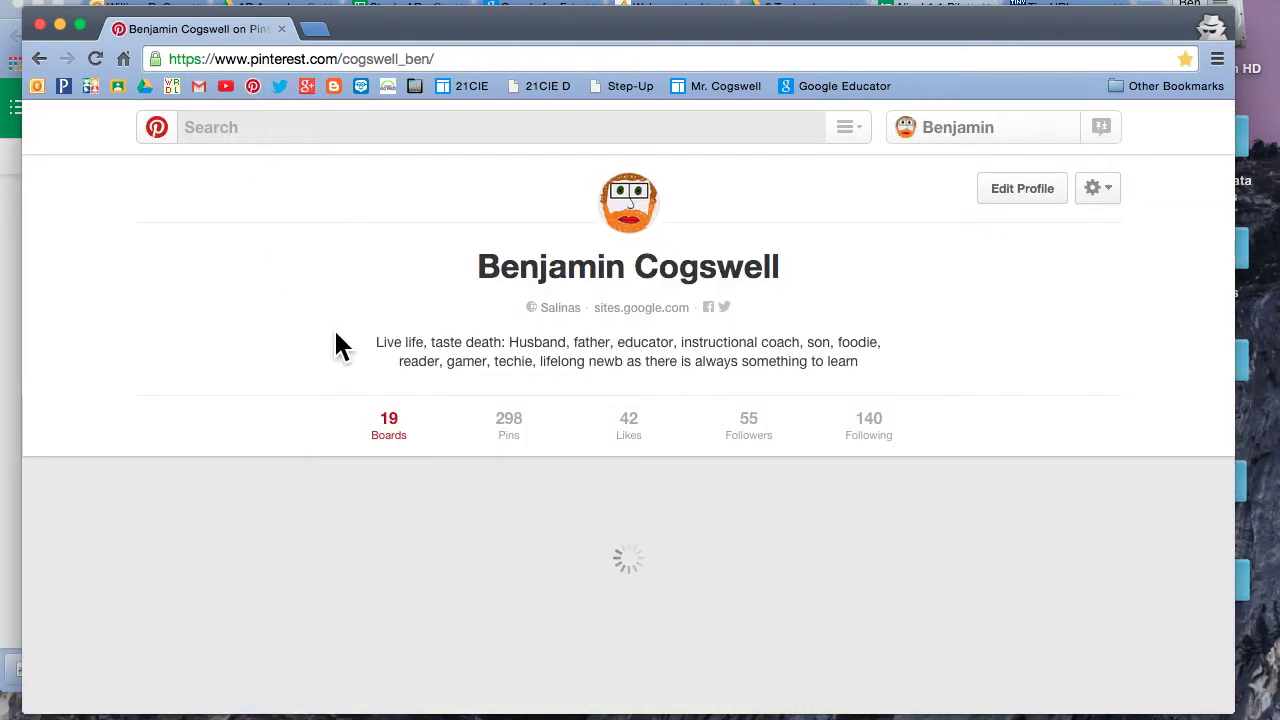
scroll(335, 625, "down", 3)
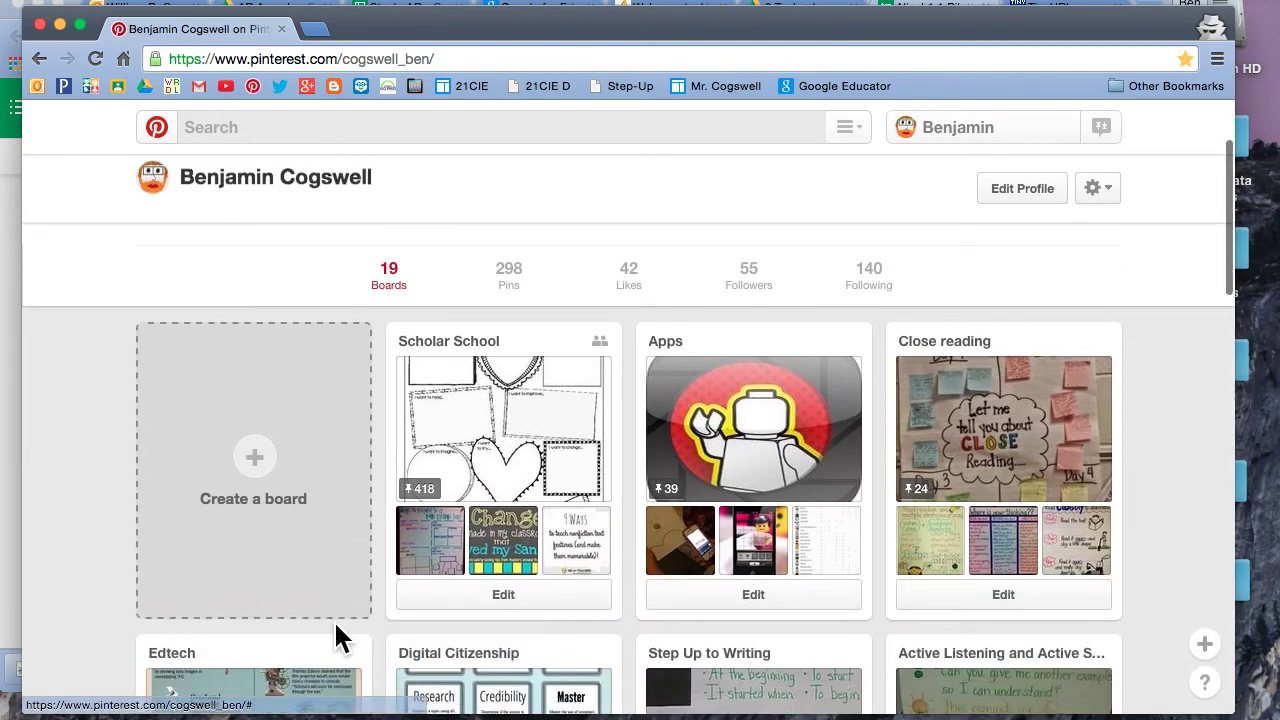
Create the 'Project Based Learning' Education board with one collaborator who may invite others
left_click(284, 505)
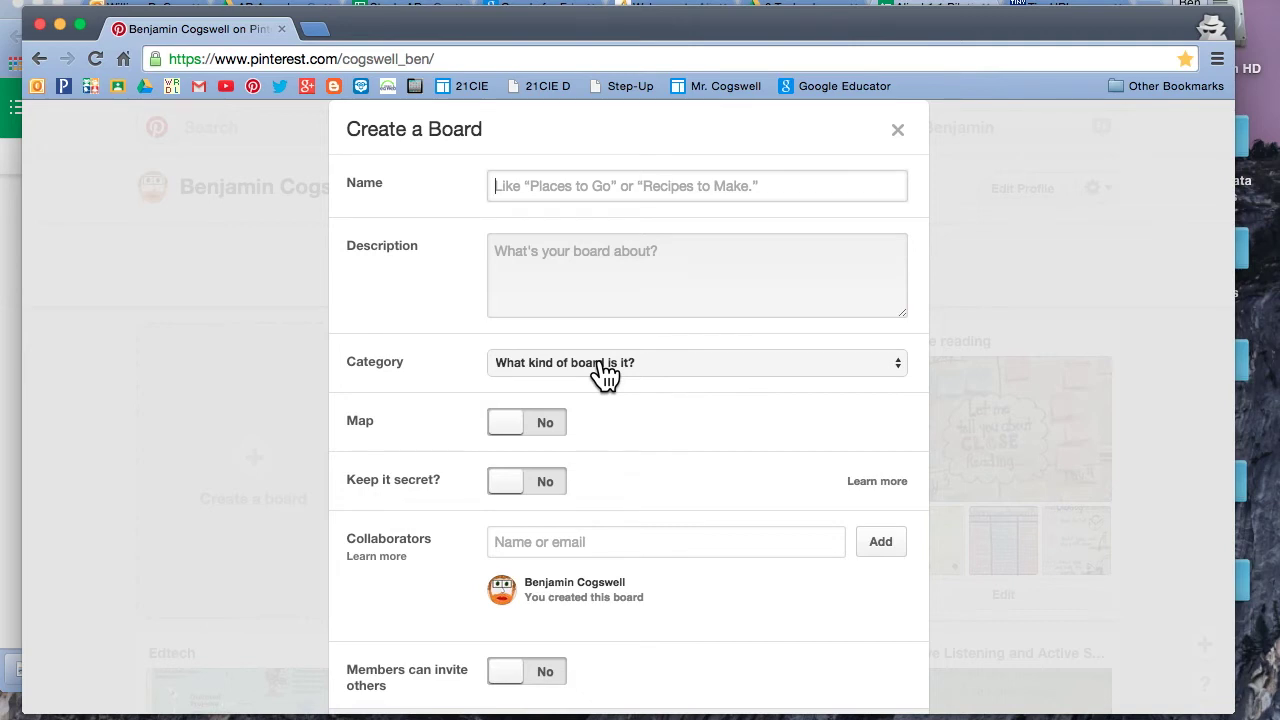
type("Project Based Learning")
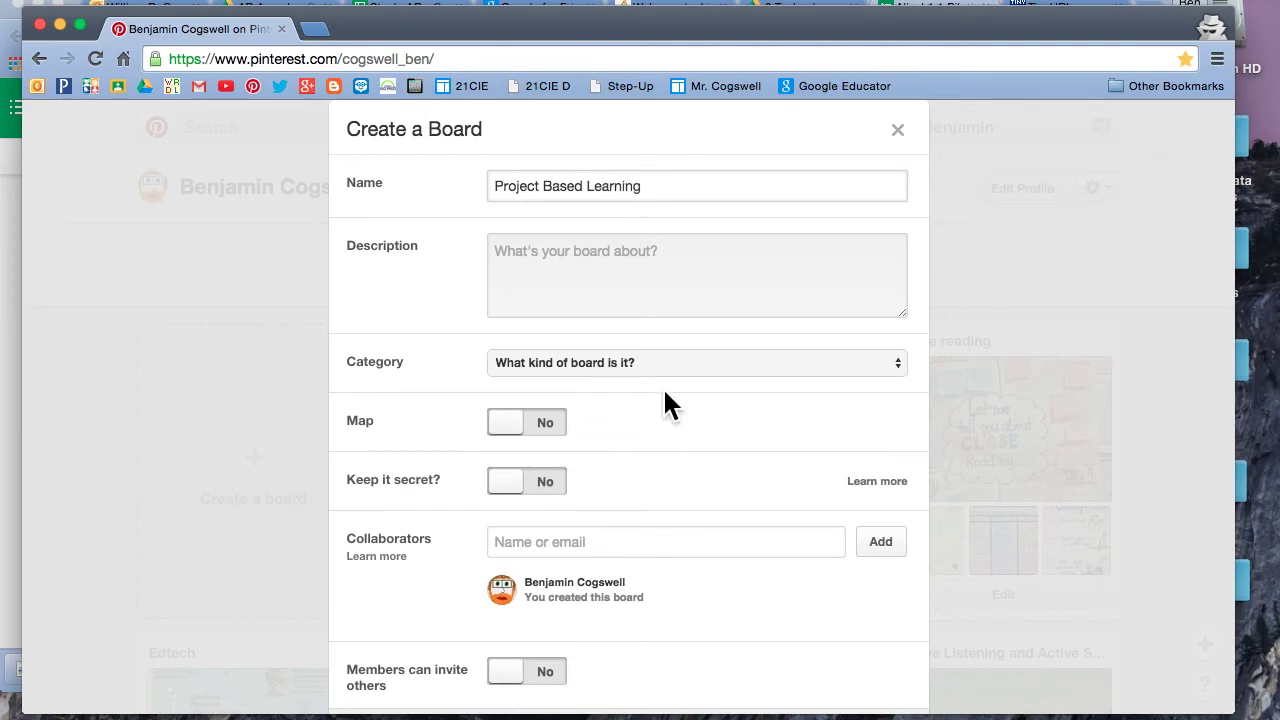
left_click(579, 378)
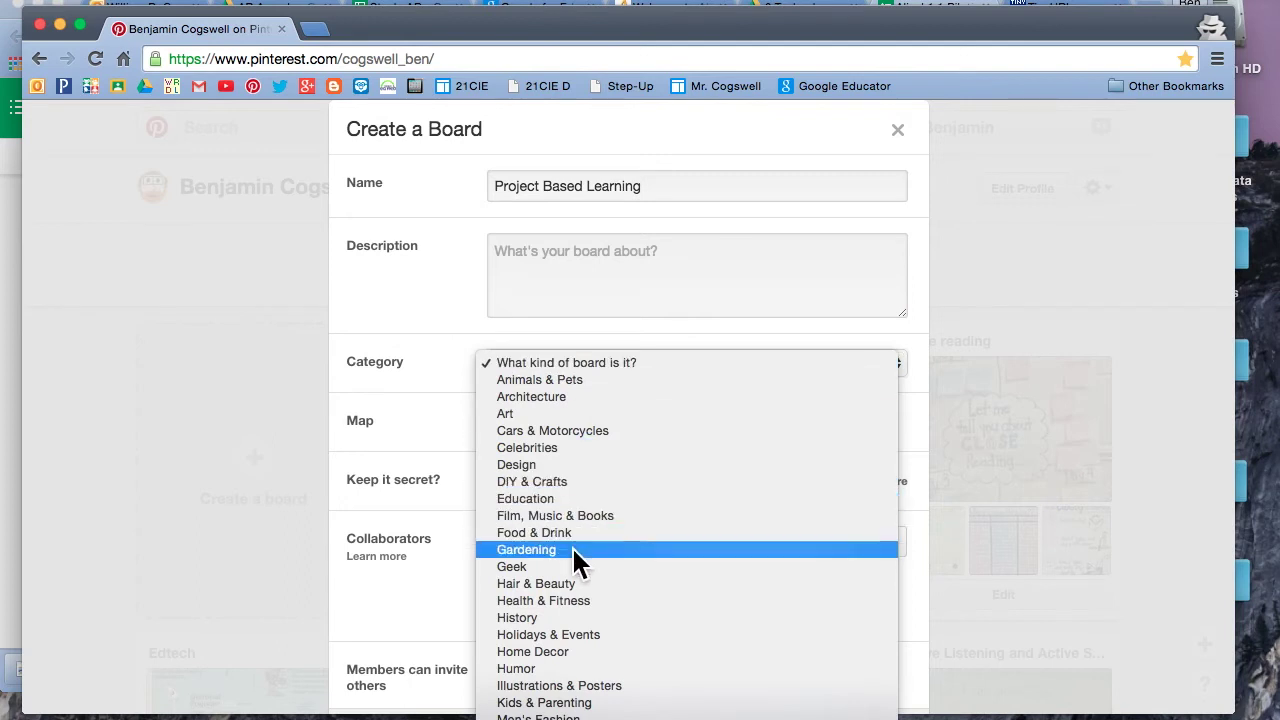
left_click(552, 498)
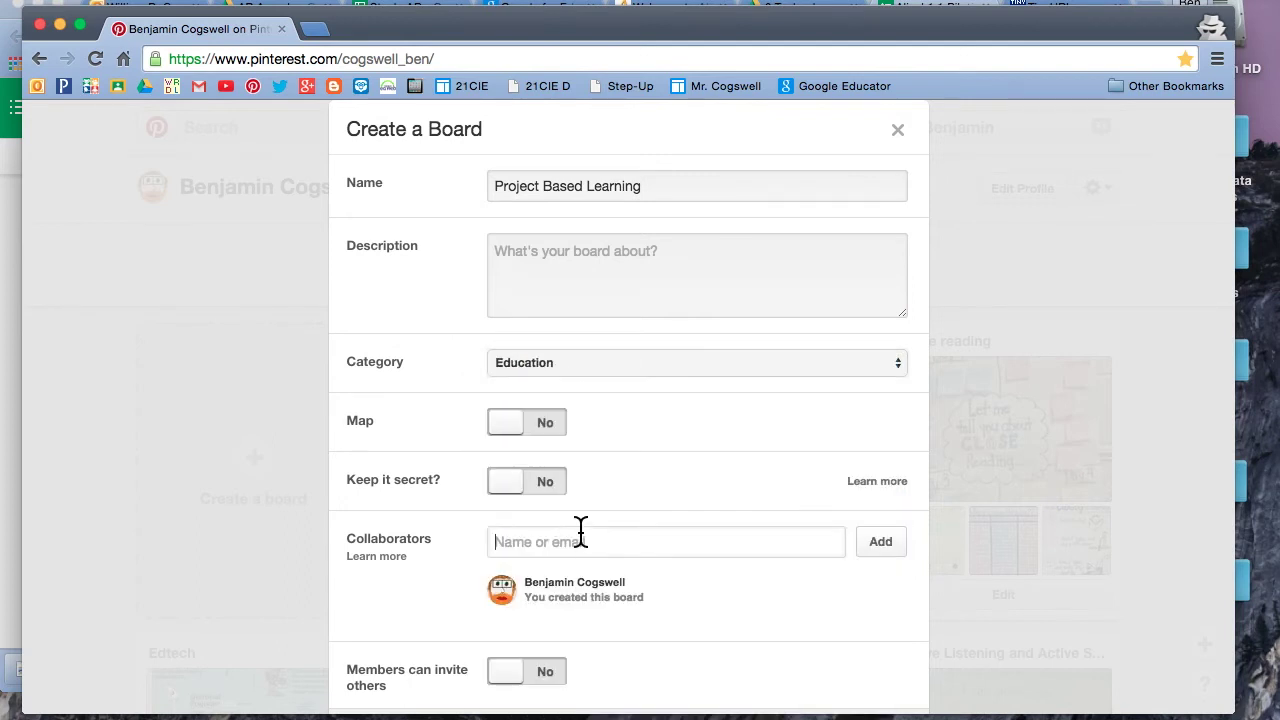
left_click(581, 532)
type("america")
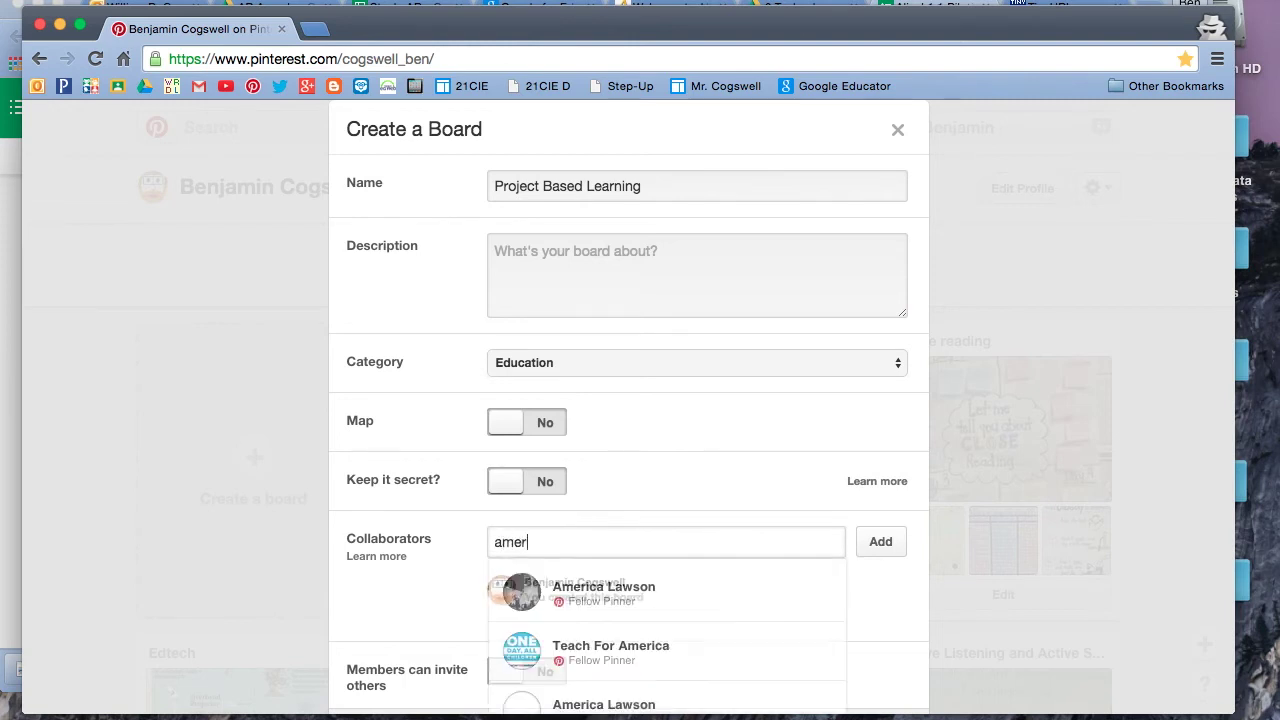
left_click(620, 592)
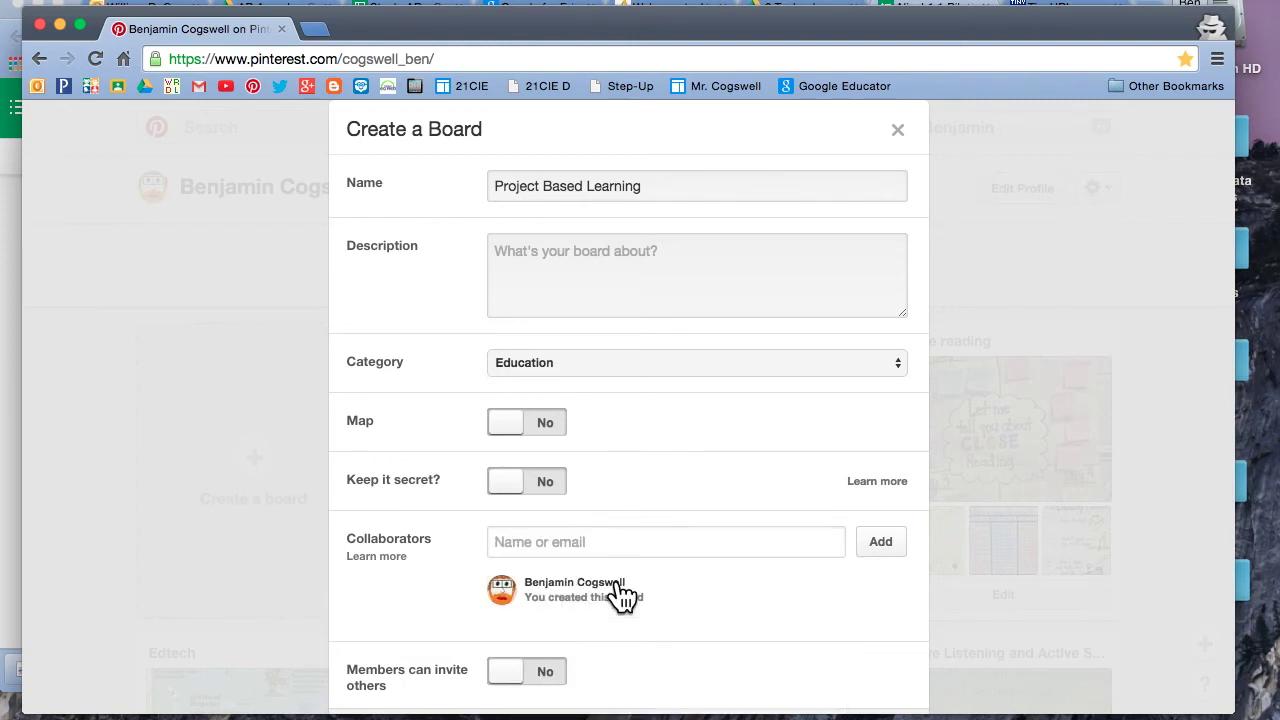
scroll(617, 593, "down", 2)
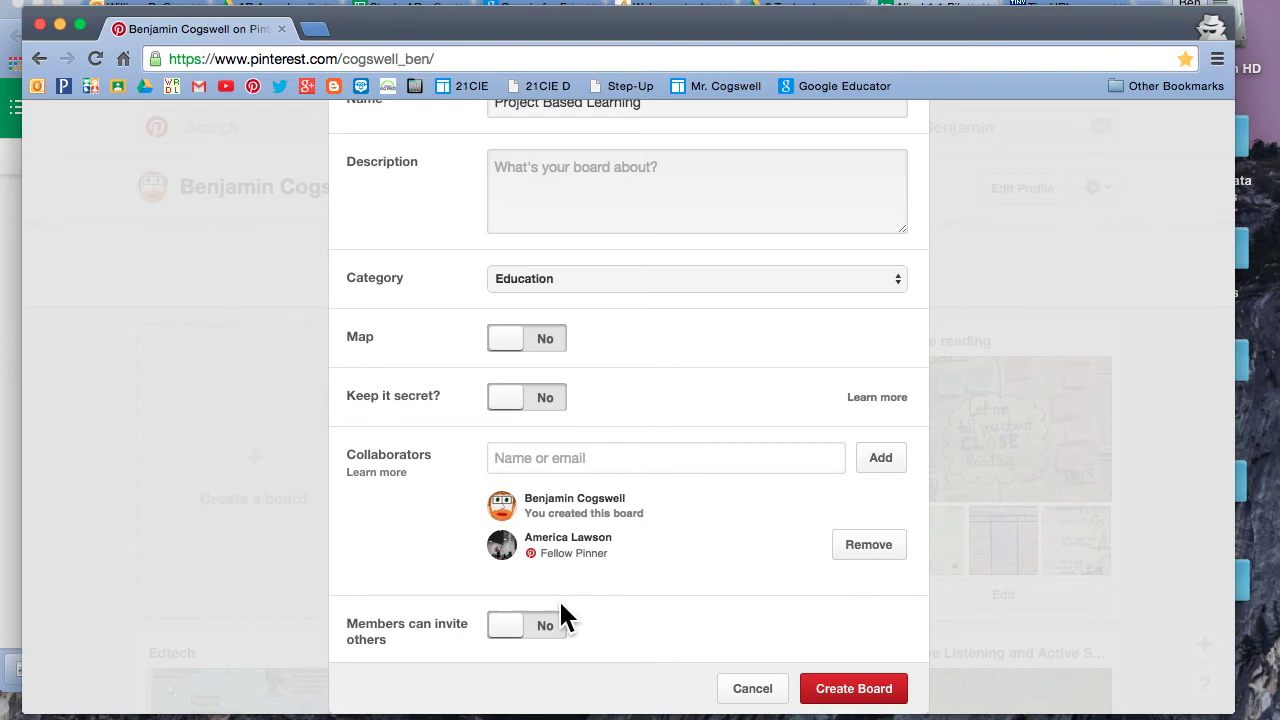
left_click(516, 630)
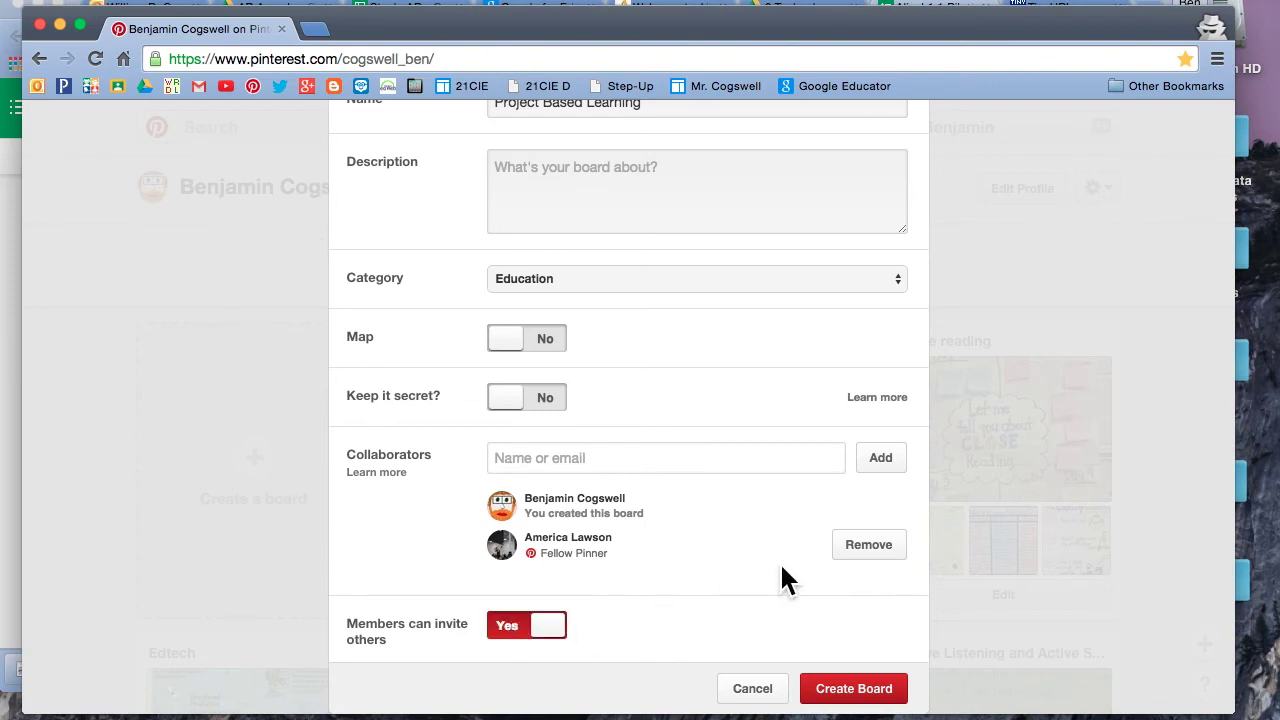
left_click(853, 689)
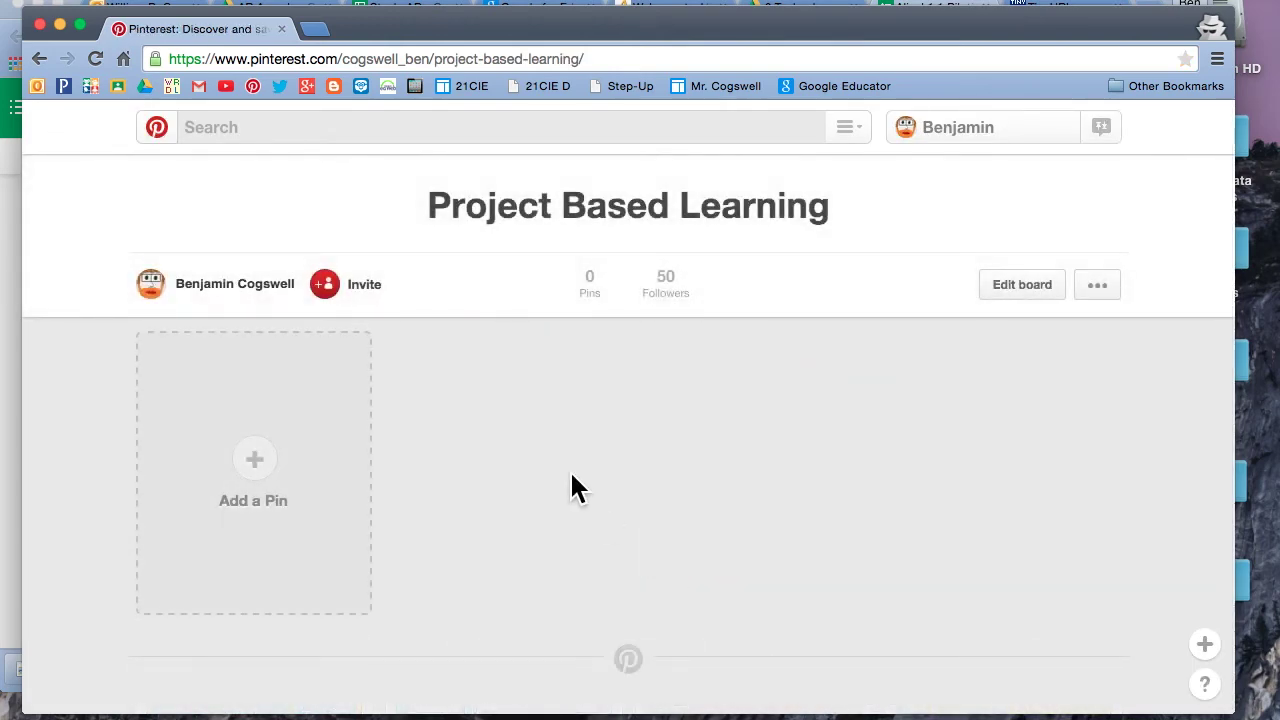
Delete the Project Based Learning board from its edit settings and confirm the deletion
left_click(1020, 291)
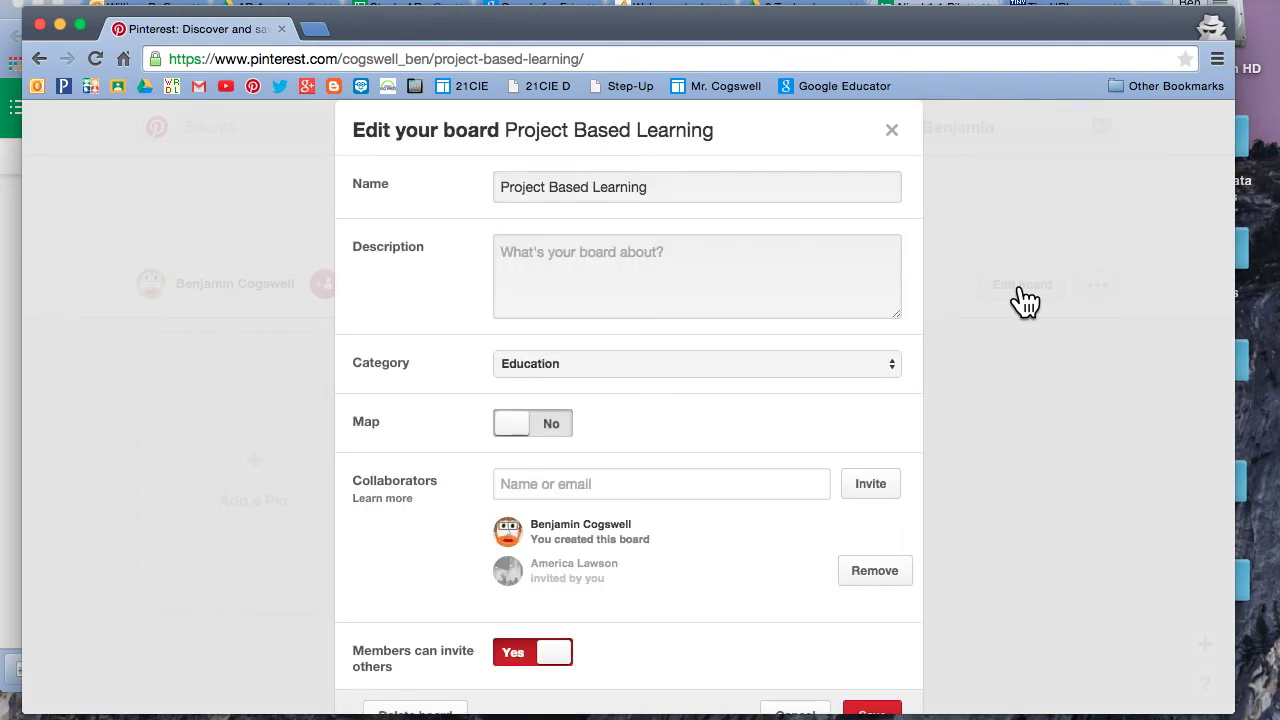
scroll(720, 464, "down", 1)
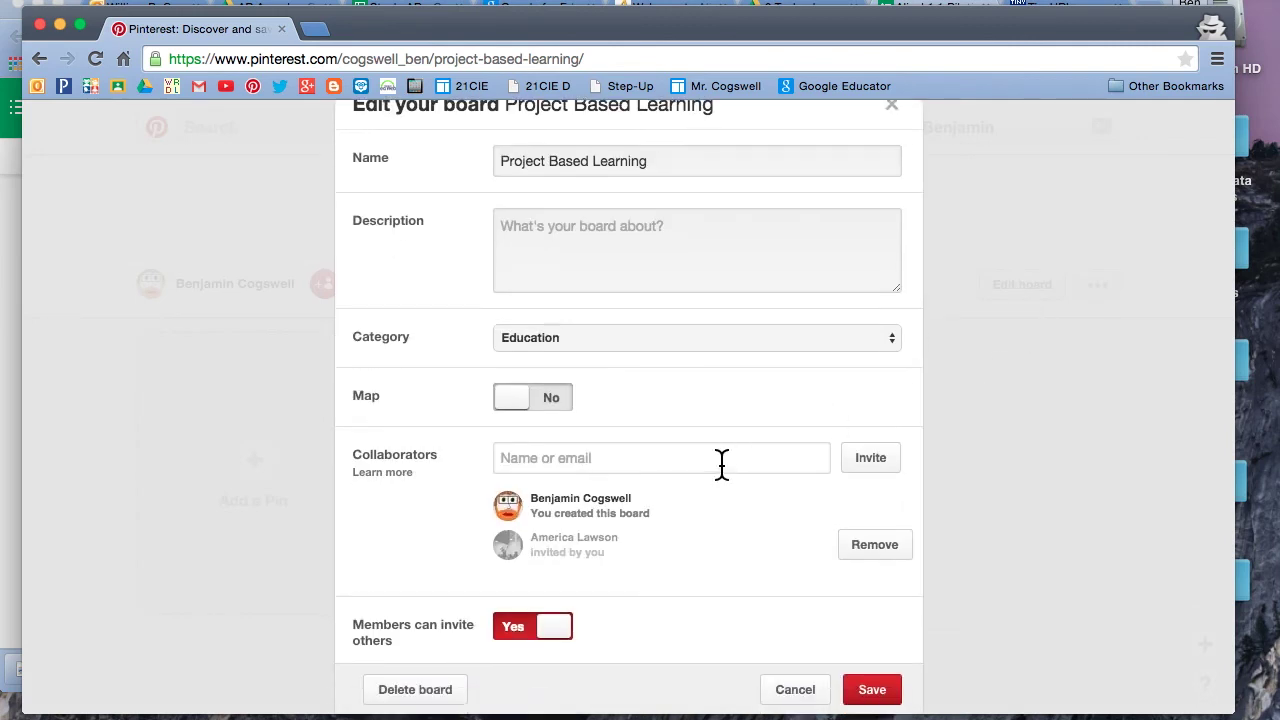
left_click(390, 690)
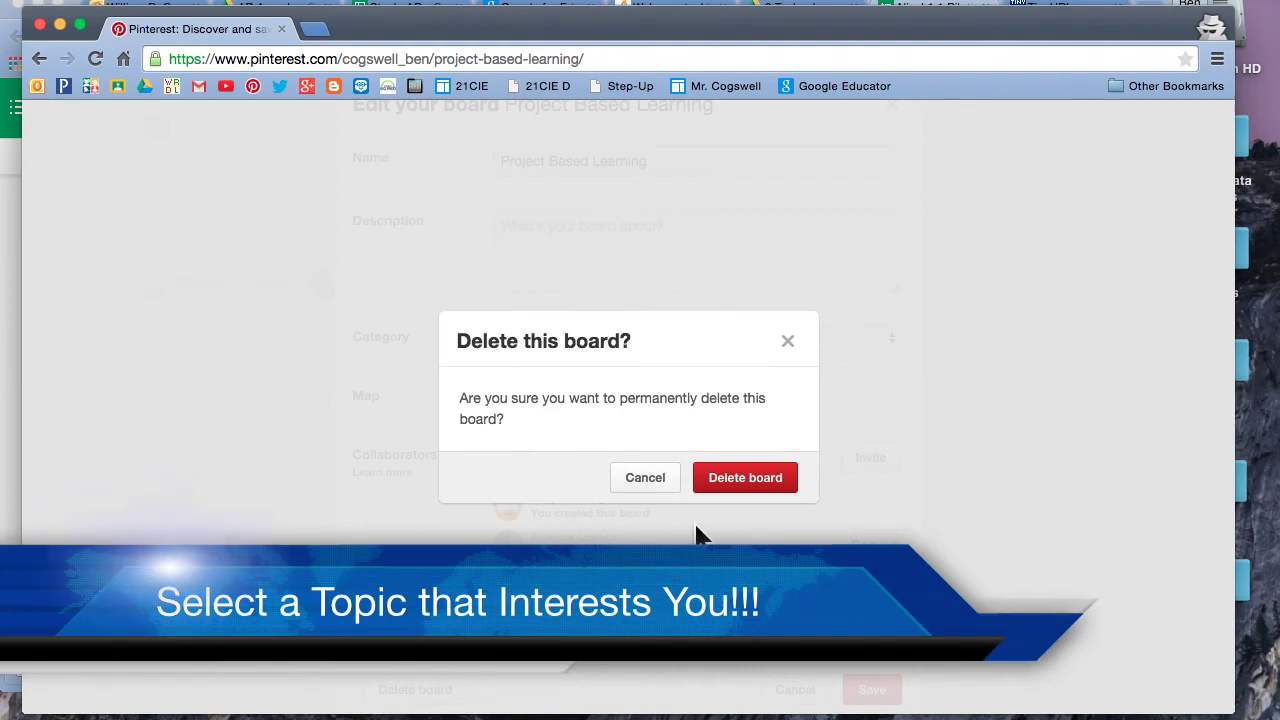
left_click(750, 480)
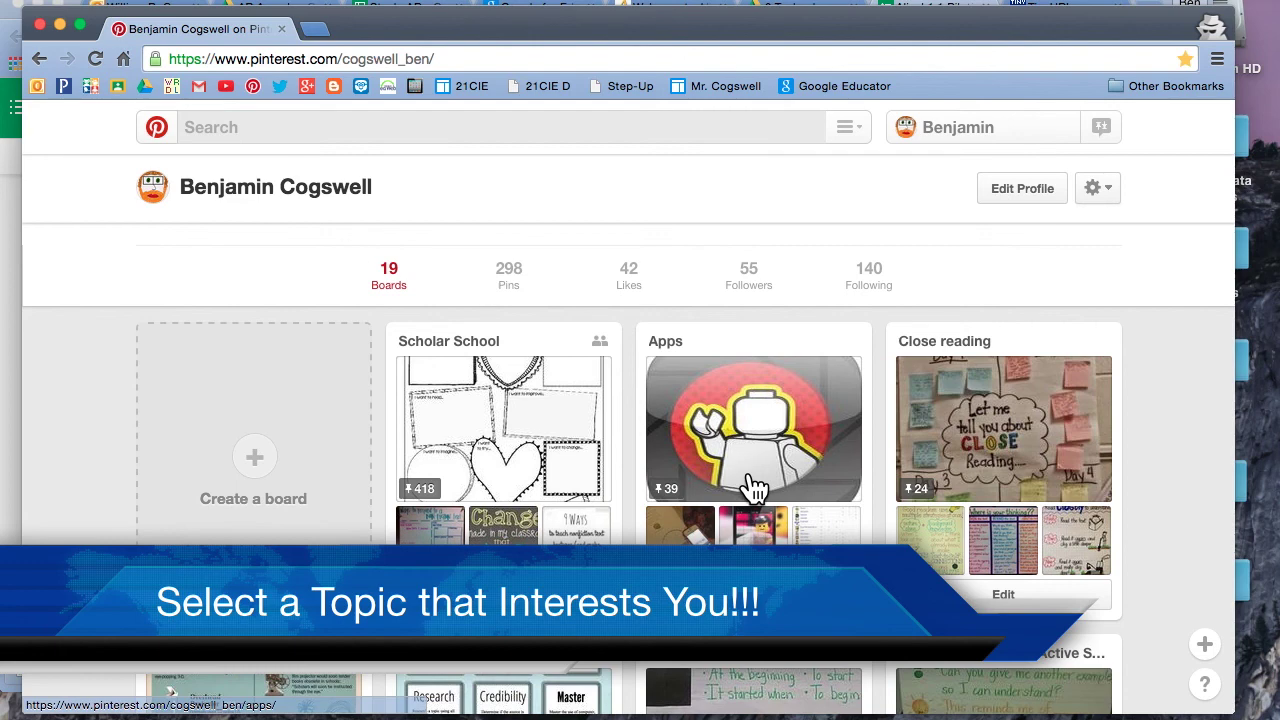
Return to the recommended-pins home feed using the Pinterest logo
left_click(158, 128)
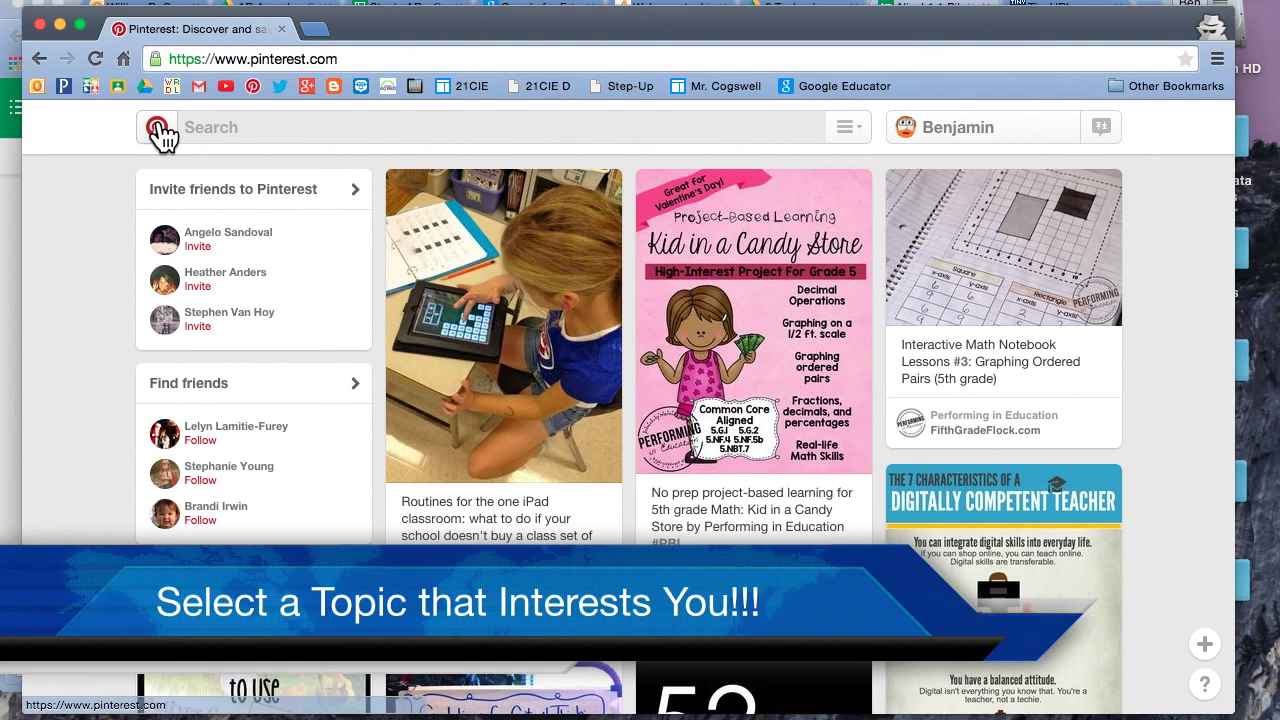
mouse_move(390, 195)
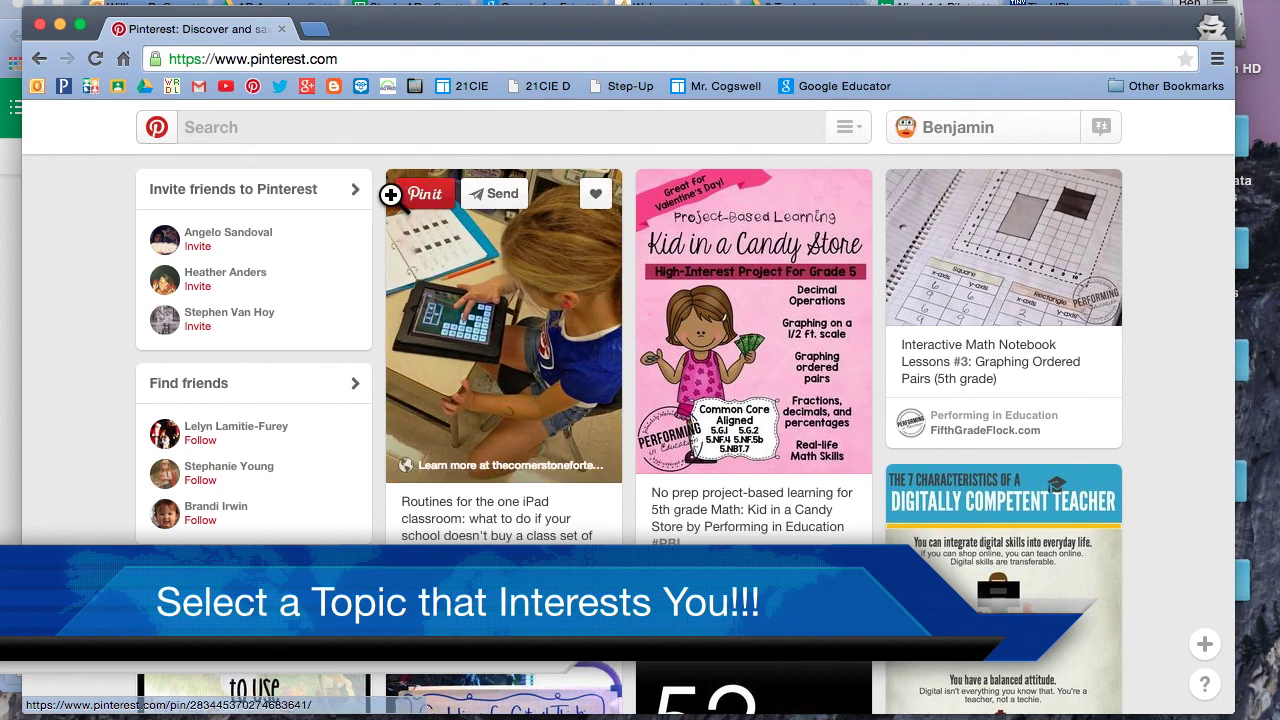